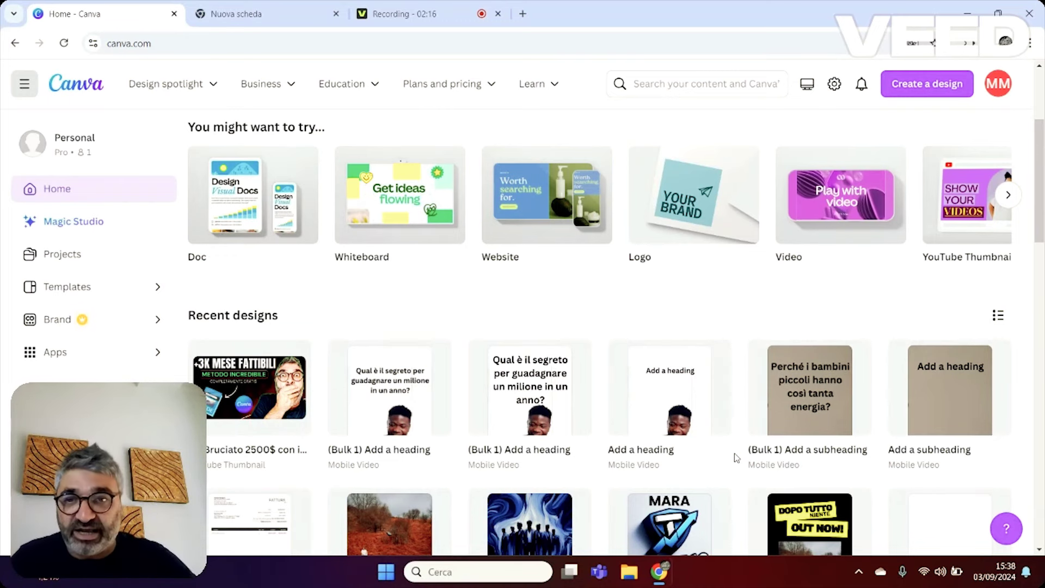
Search Canva's design types for 'website' and choose the Website (1366 × 768 px) format.
mouse_move(767, 409)
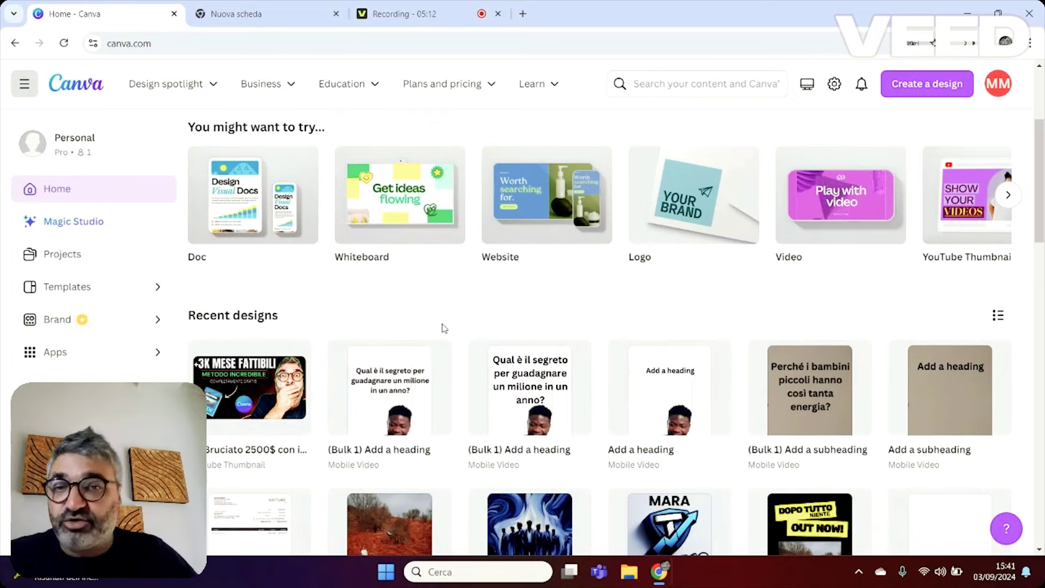
scroll(467, 280, down, 1)
scroll(520, 286, up, 2)
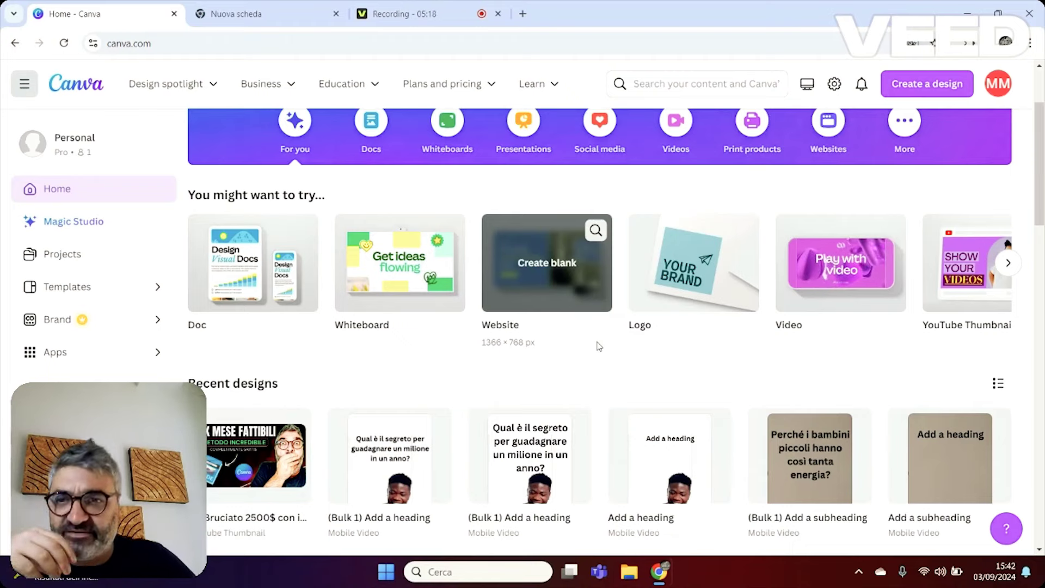
scroll(1011, 64, up, 2)
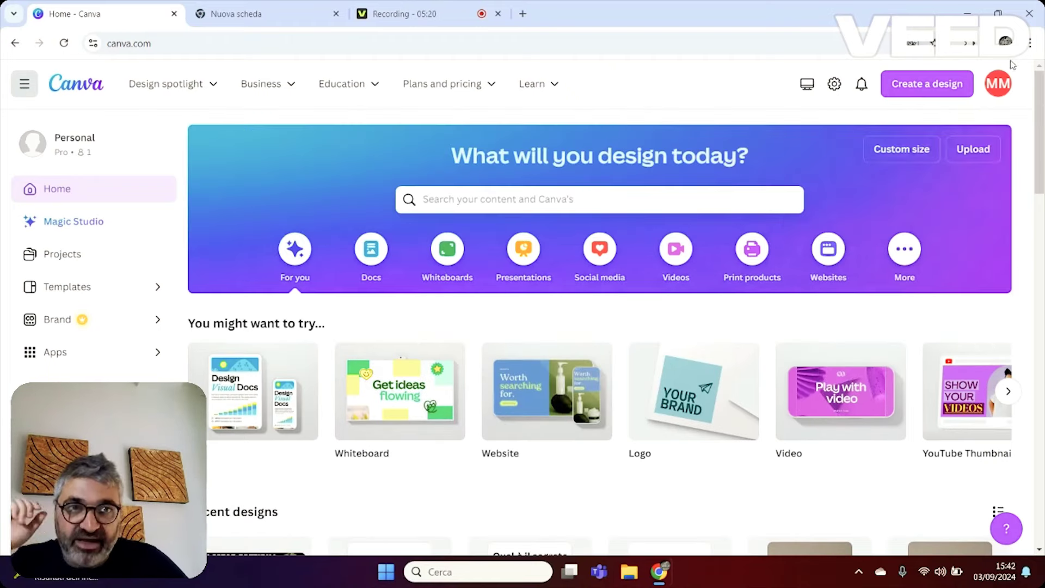
click(907, 83)
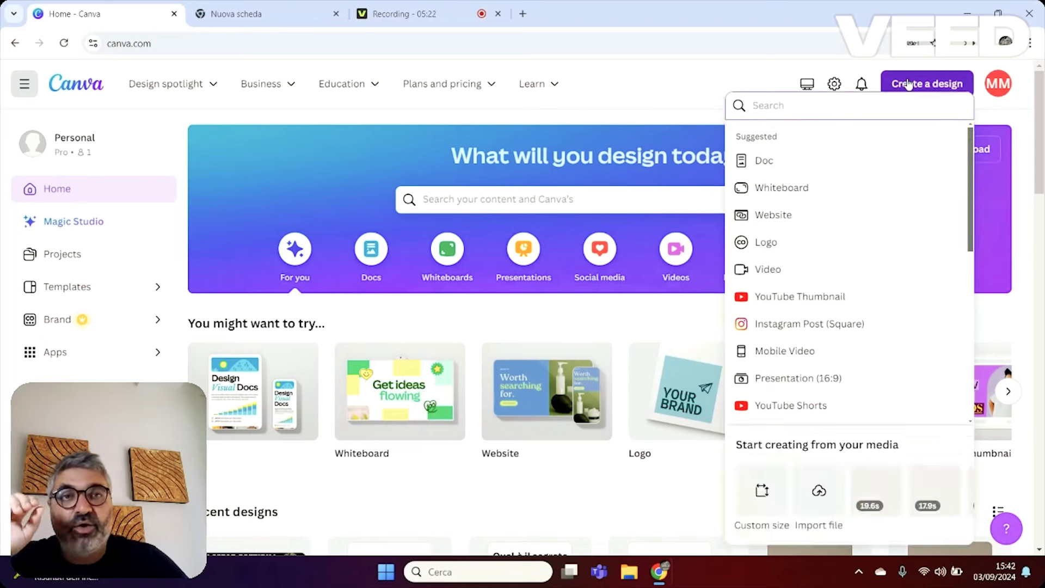
text(w)
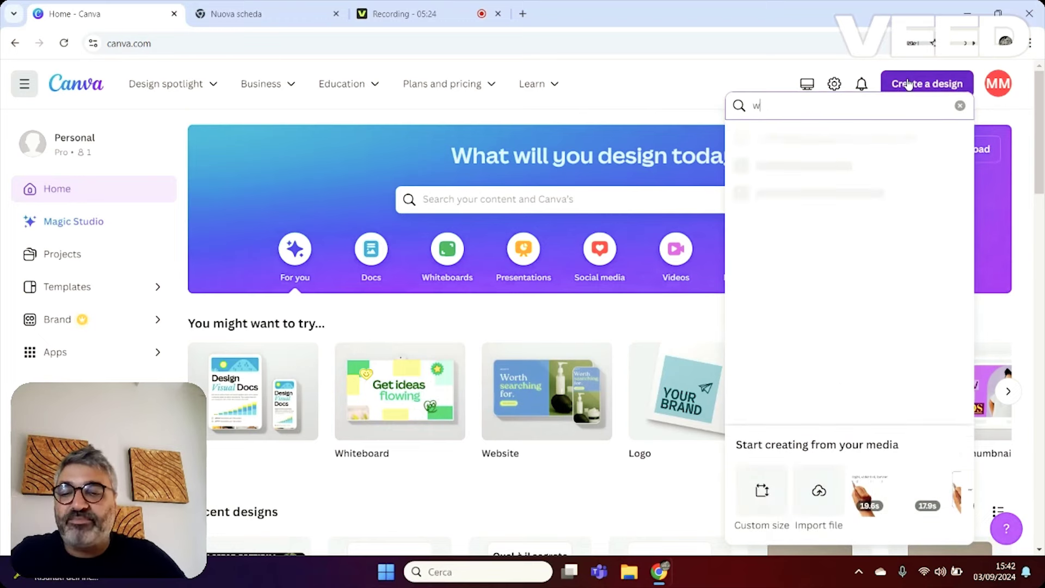
text(ebsite)
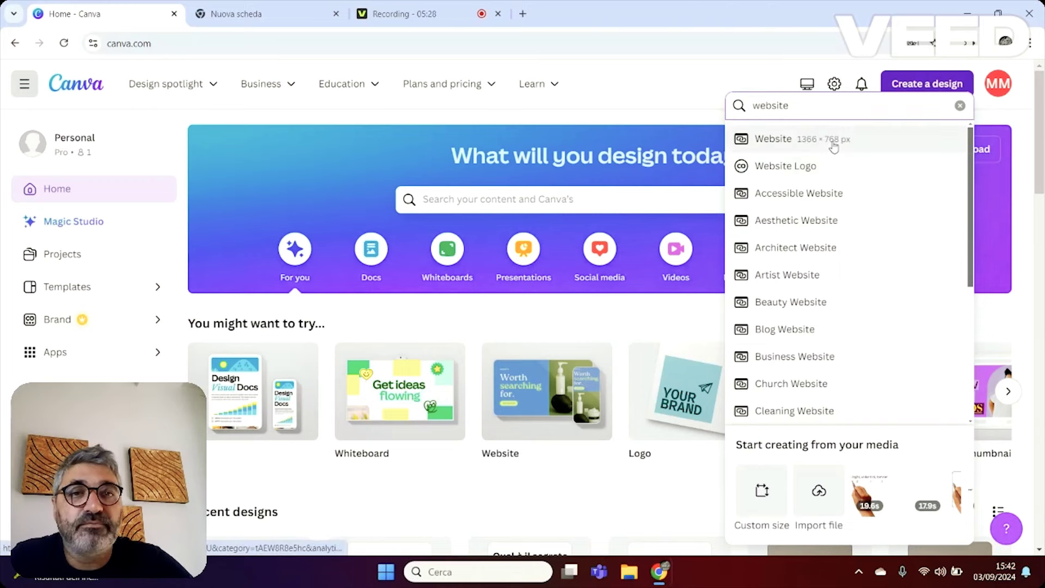
click(832, 143)
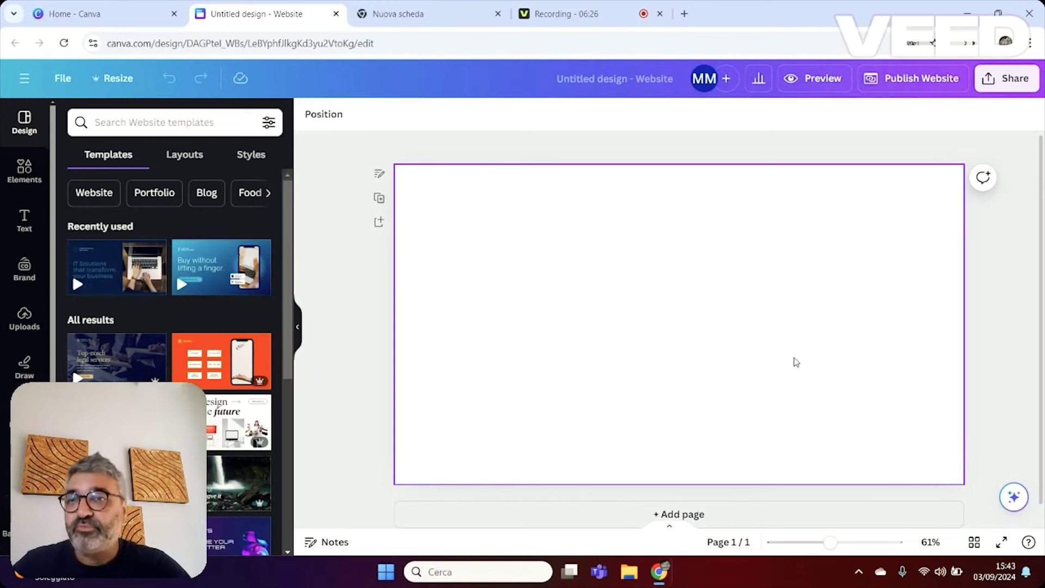
Search website templates for 'pdf' and apply the Think Like an Expert download-page template.
scroll(233, 453, down, 5)
scroll(232, 453, down, 3)
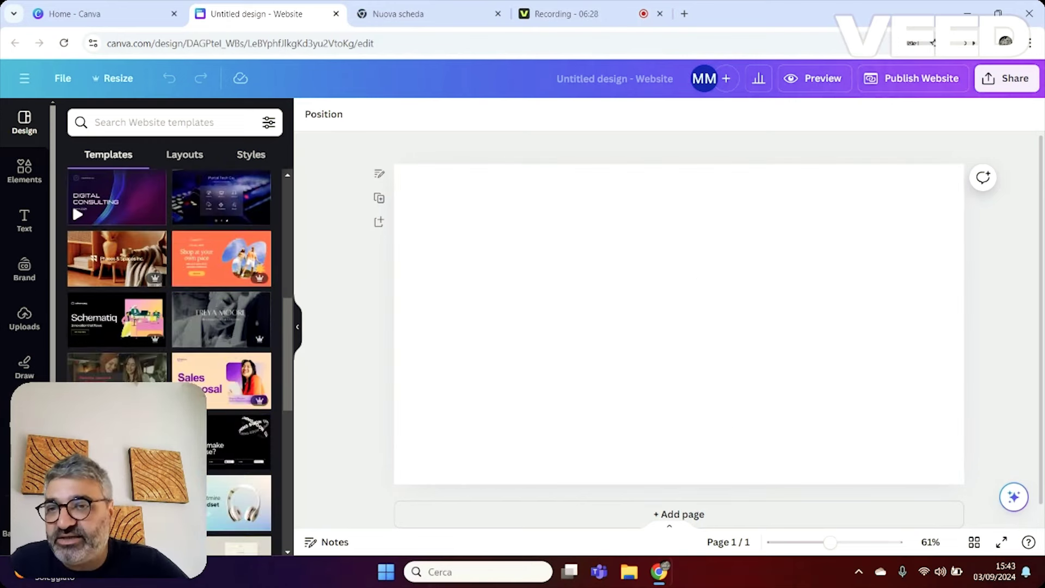
scroll(210, 299, down, 3)
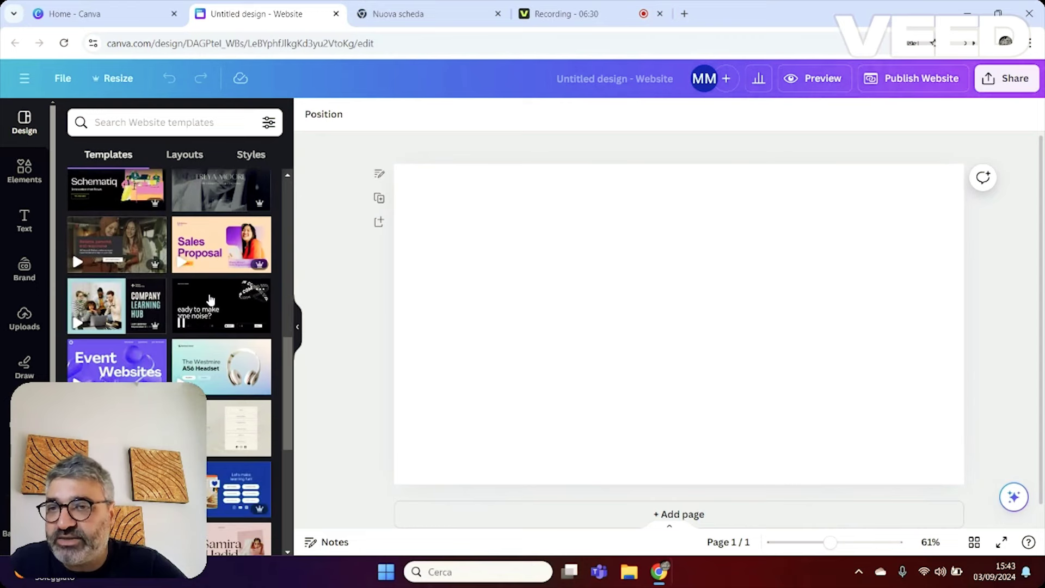
scroll(210, 299, down, 2)
scroll(123, 224, up, 10)
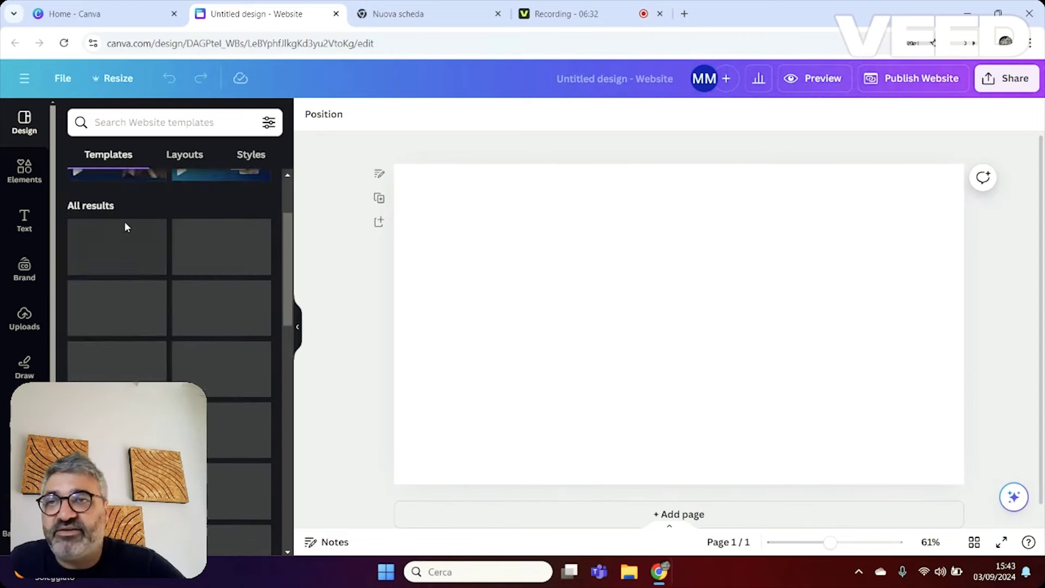
click(143, 122)
text(pdf)
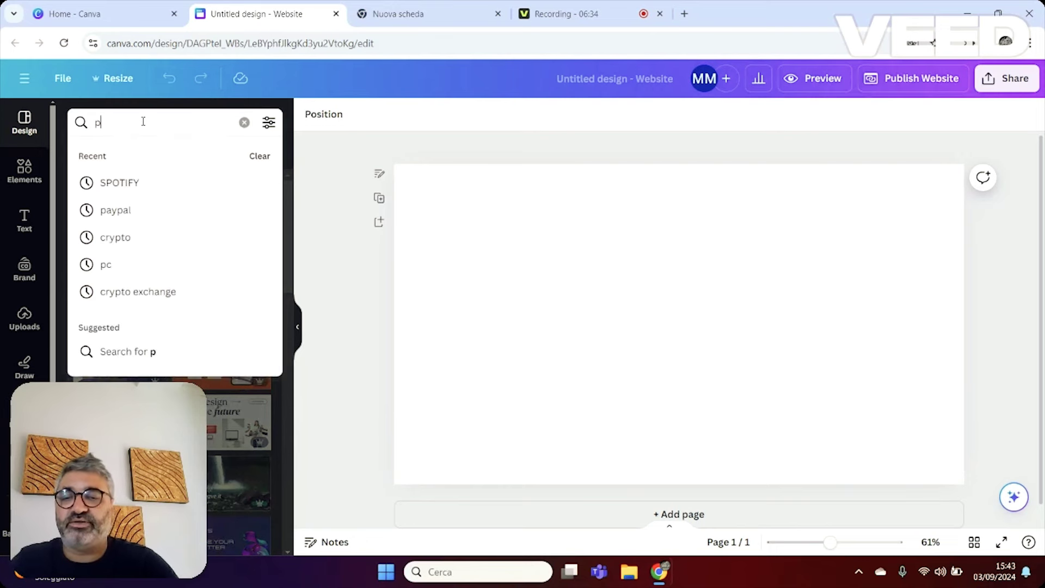
key(Return)
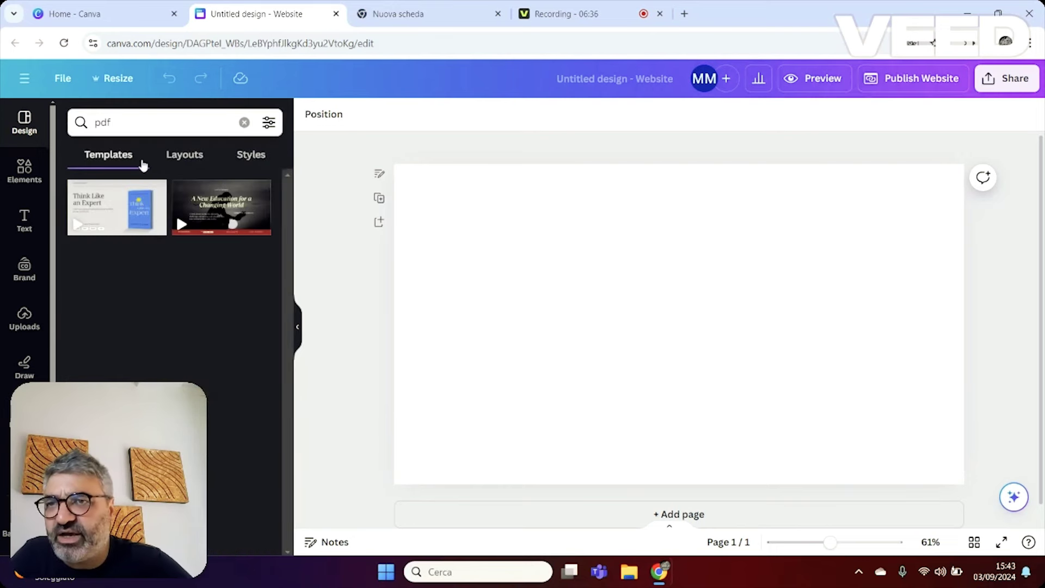
click(108, 203)
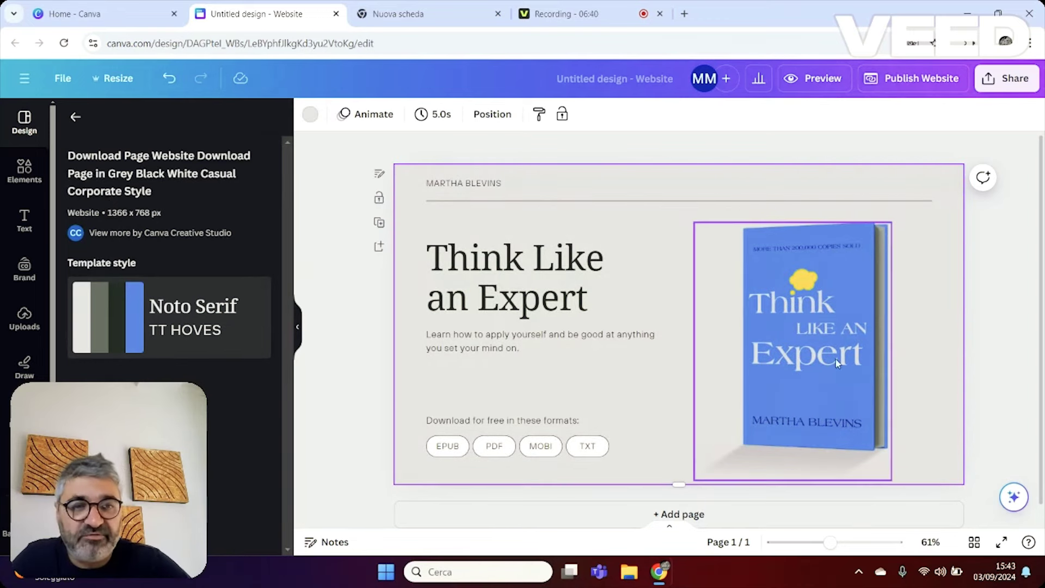
Change the heading to 'Come Guadagnare Online'.
double_click(573, 306)
text(Come Giua)
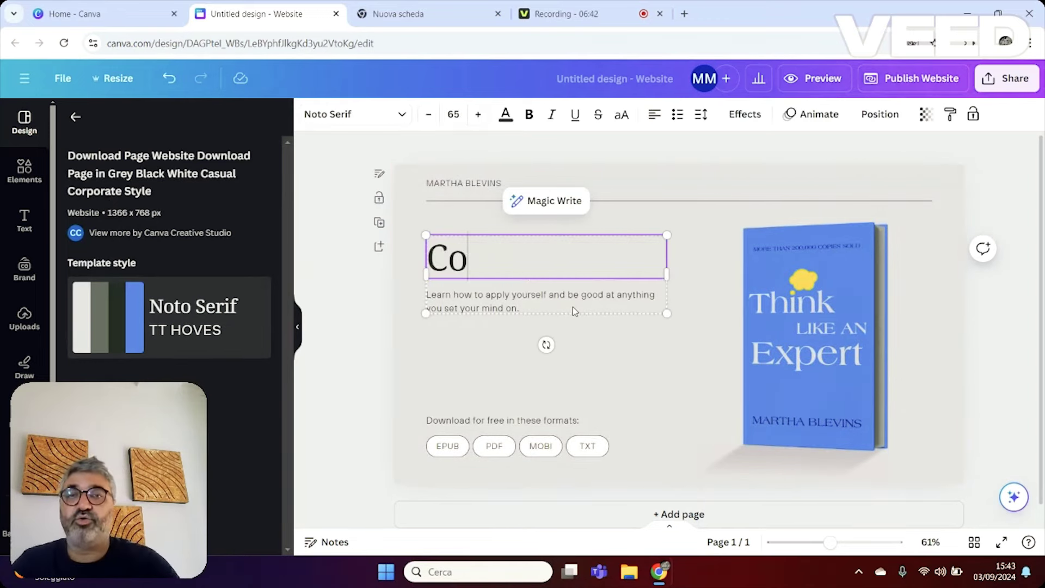
key(BackSpace)
key(BackSpace)
key(BackSpace)
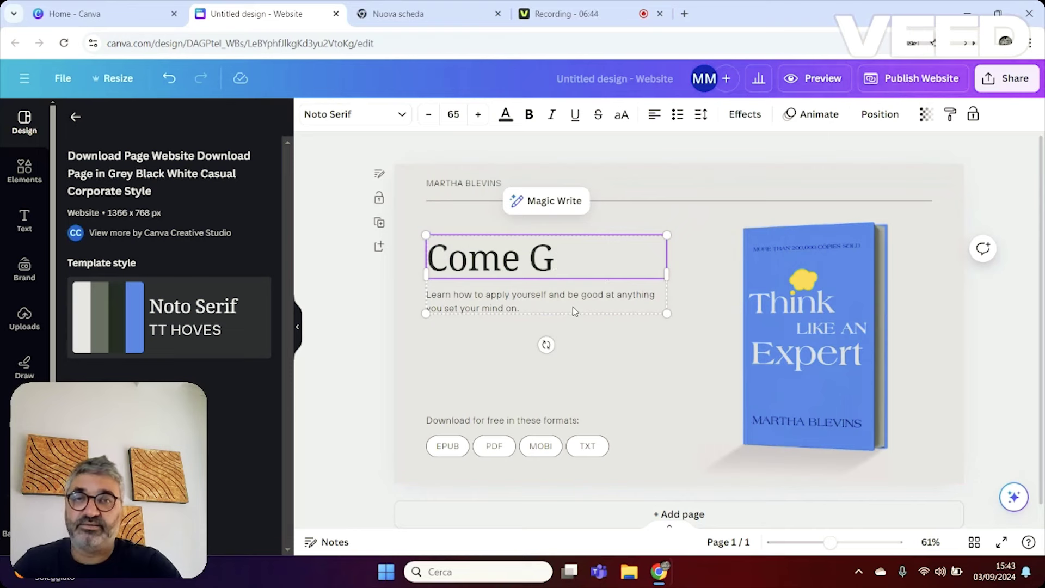
text(uadagnare Online)
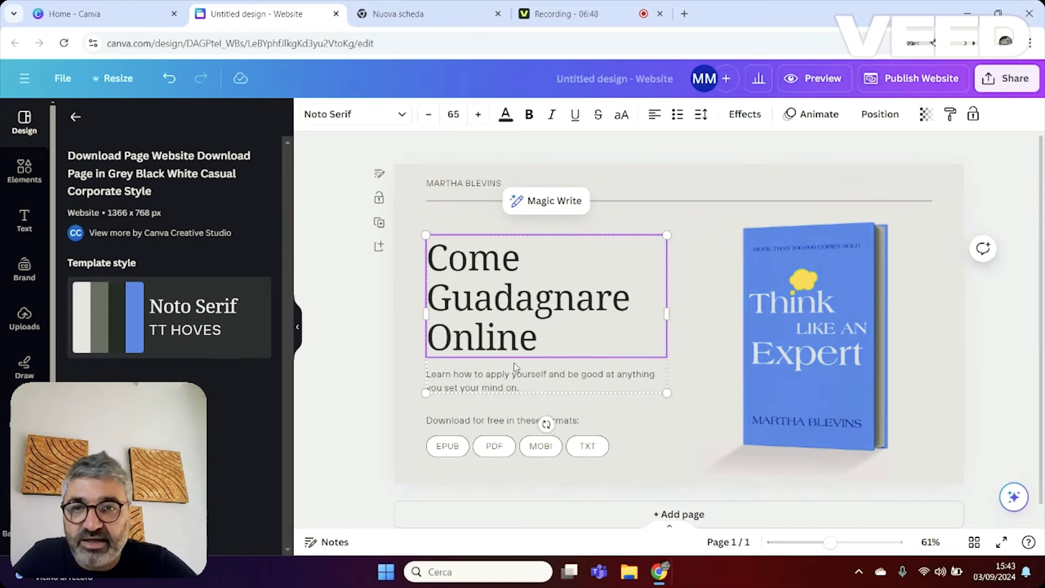
Change the subtitle to 'SCARICA LA GUIDA COMPLETA GRATUITA' and move the formats line up beneath it.
click(514, 375)
click(530, 382)
text(S)
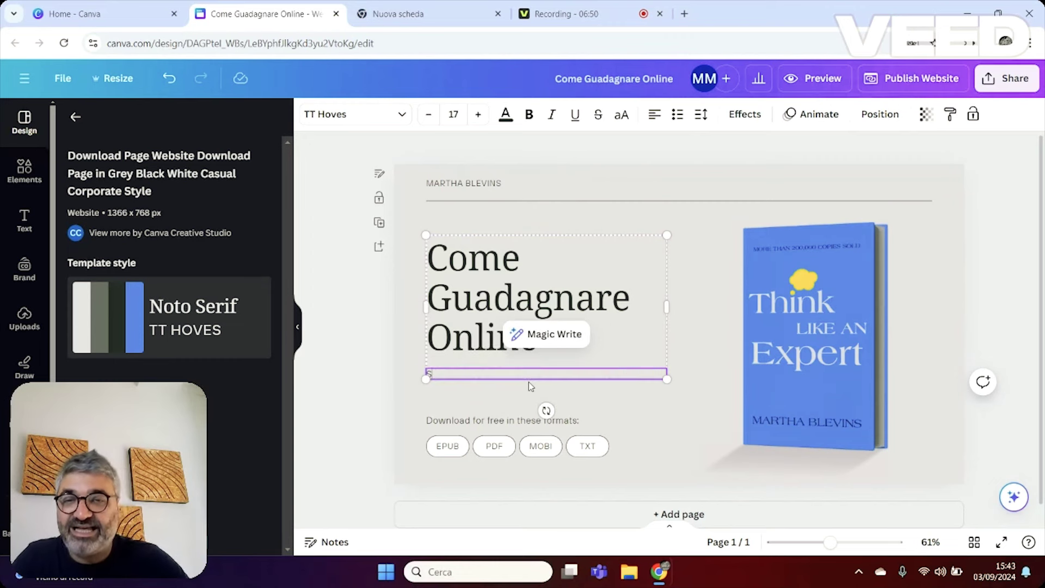
text(CARICA LA)
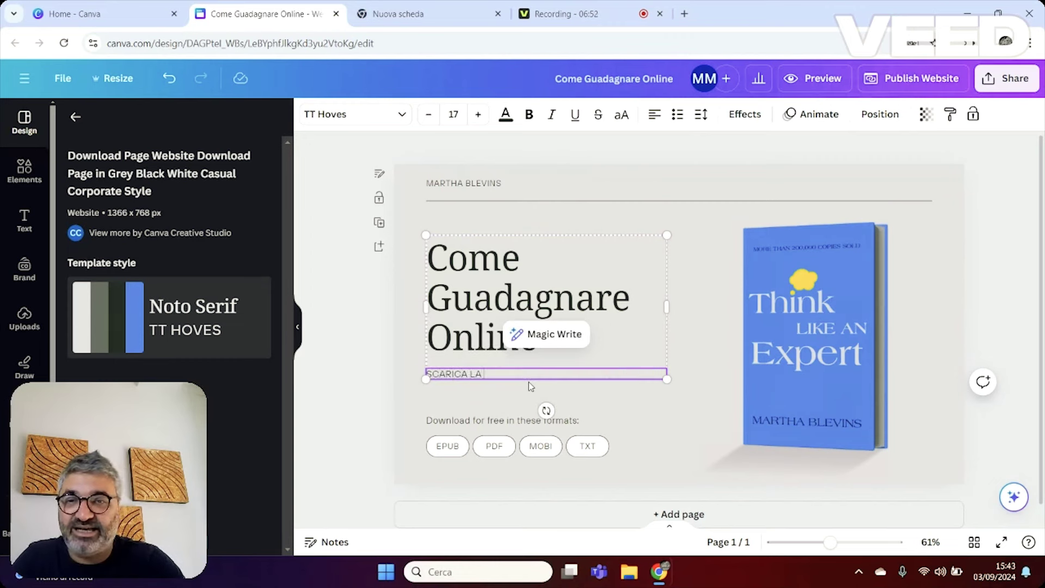
text( GUIDA COMPLETA GRATUITA)
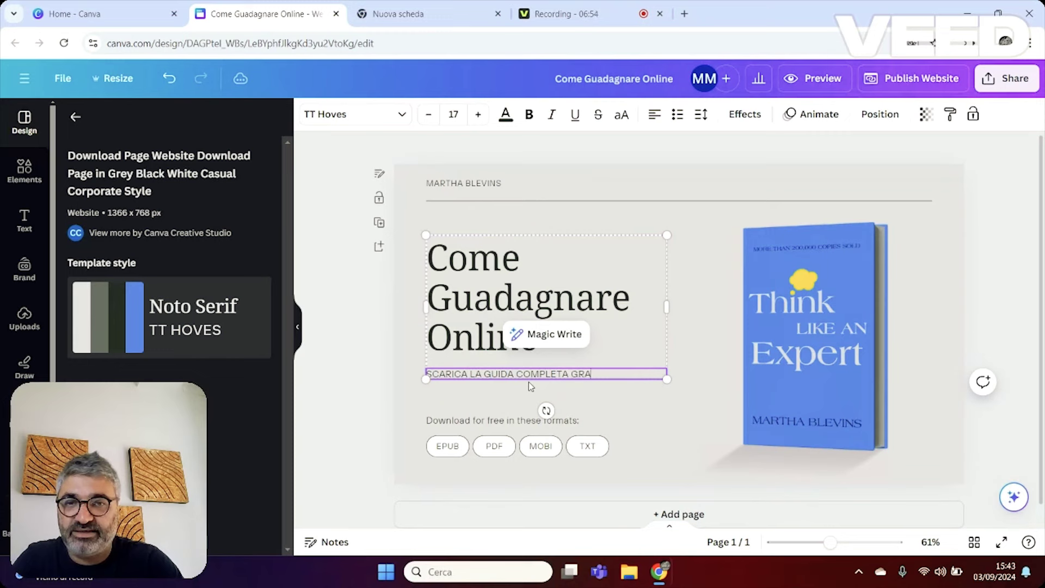
drag(469, 420, 470, 407)
double_click(470, 407)
Replace the clicca line with 'LASCIA I TUOI DATI E RICEVI GRATIS LA GUI…' and nudge it up.
text(clicca)
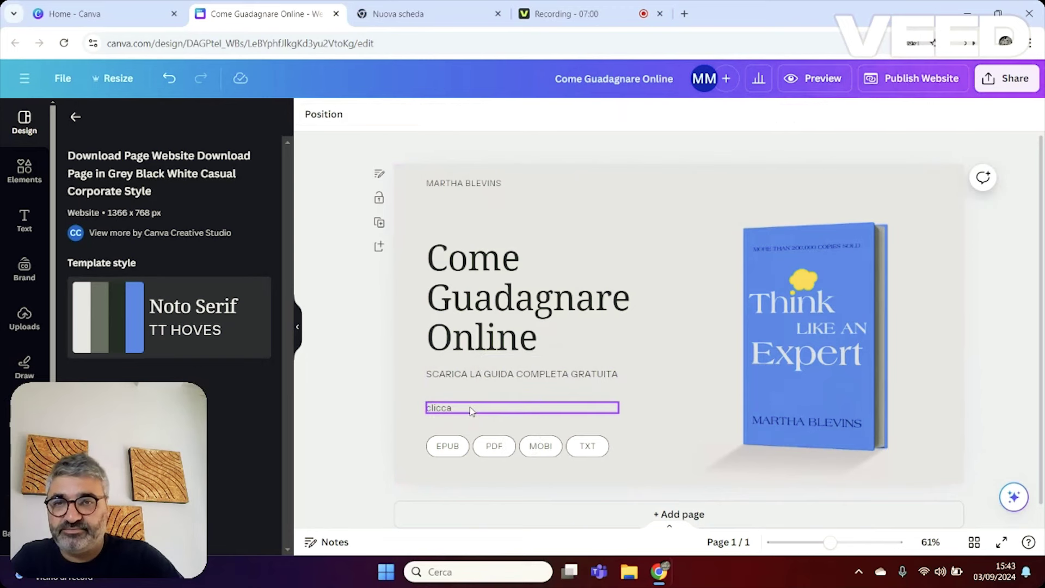
click(471, 411)
double_click(467, 412)
key(BackSpace)
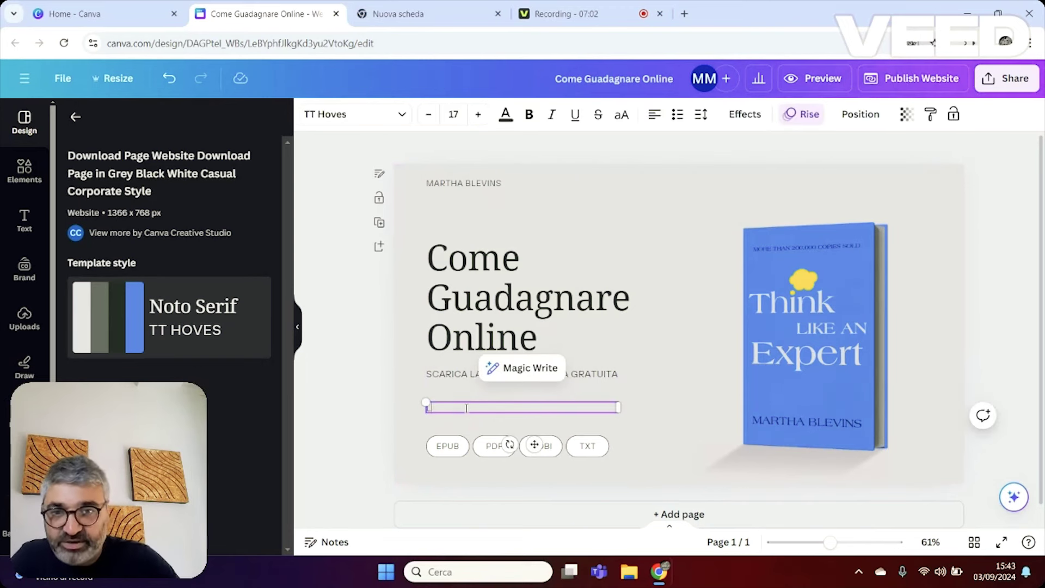
text(LASCIA I TUOI DATI E RICEVI G)
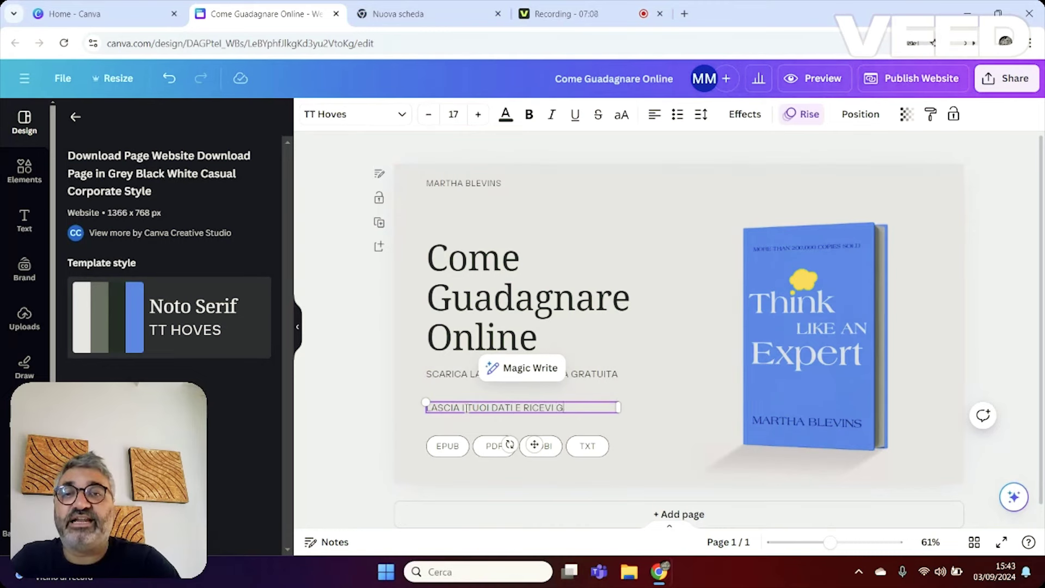
text(RATIS LA GUIDA DI OLTREW)
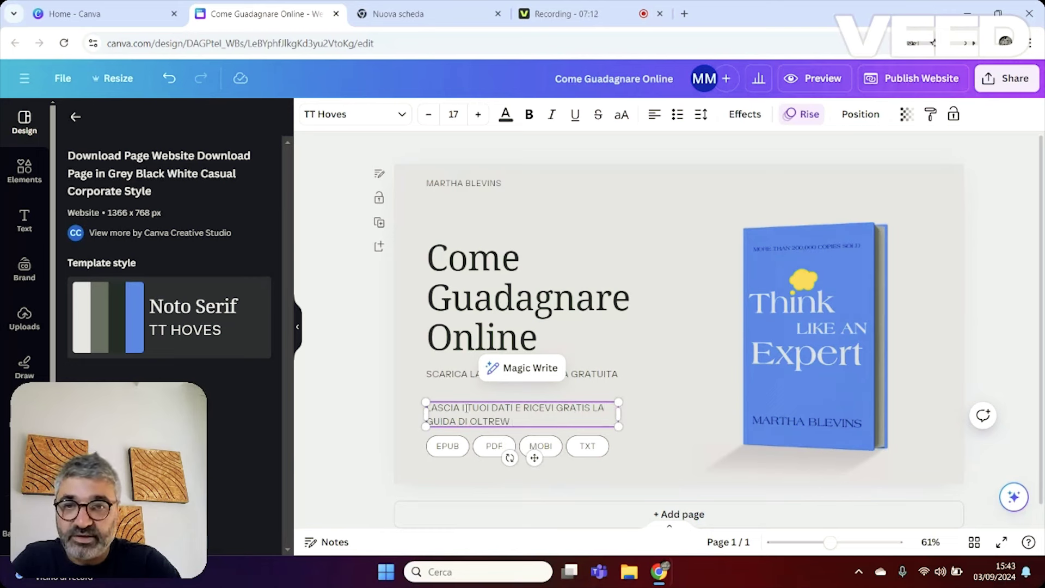
click(402, 405)
drag(442, 407, 442, 400)
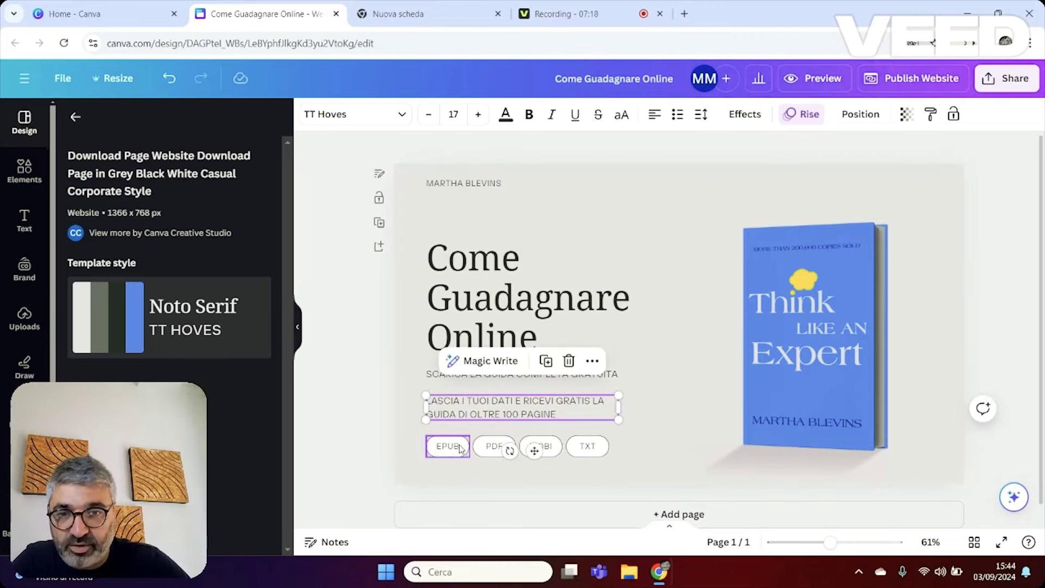
Delete the TXT, MOBI and PDF format pills.
click(588, 446)
key(Delete)
click(542, 449)
key(Delete)
click(493, 446)
key(Delete)
Rename the EPUB pill to a bold 'SCARICA ADESSO' button, widened to fit one line.
click(447, 449)
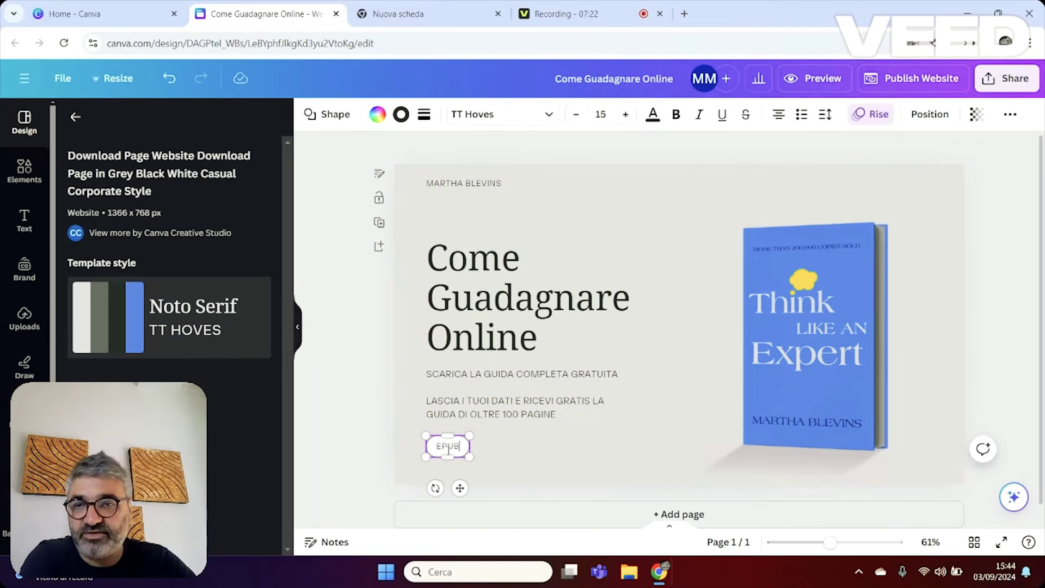
text(SCAR)
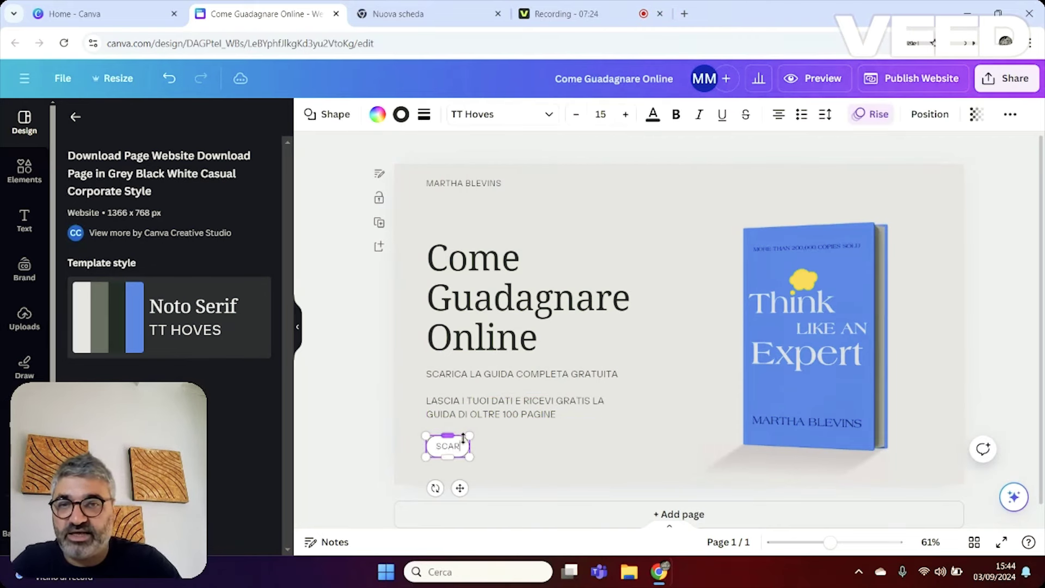
text(ICA ADESSO)
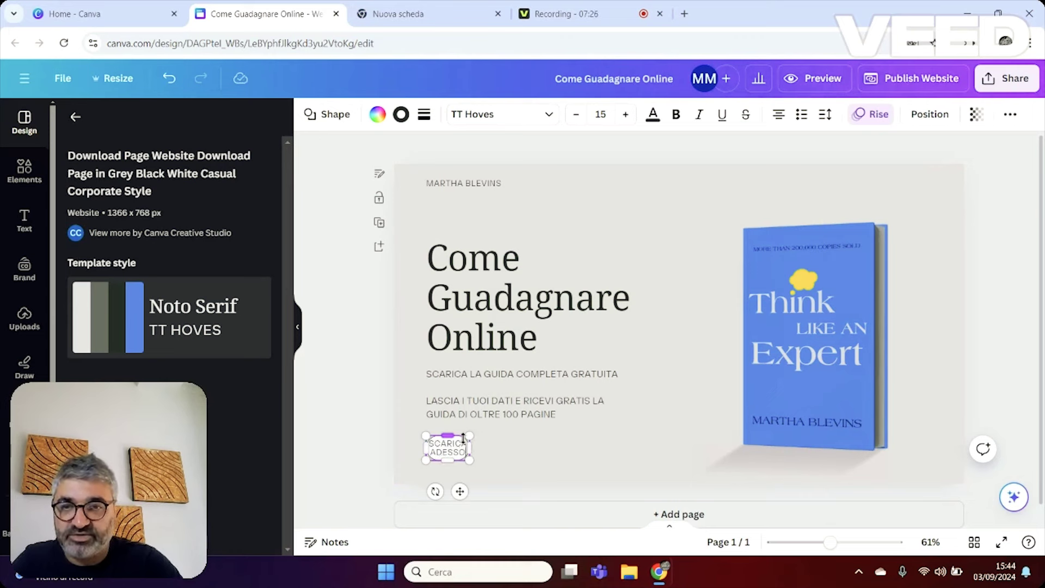
drag(471, 447, 526, 445)
click(524, 493)
click(474, 447)
click(489, 449)
drag(515, 447, 422, 448)
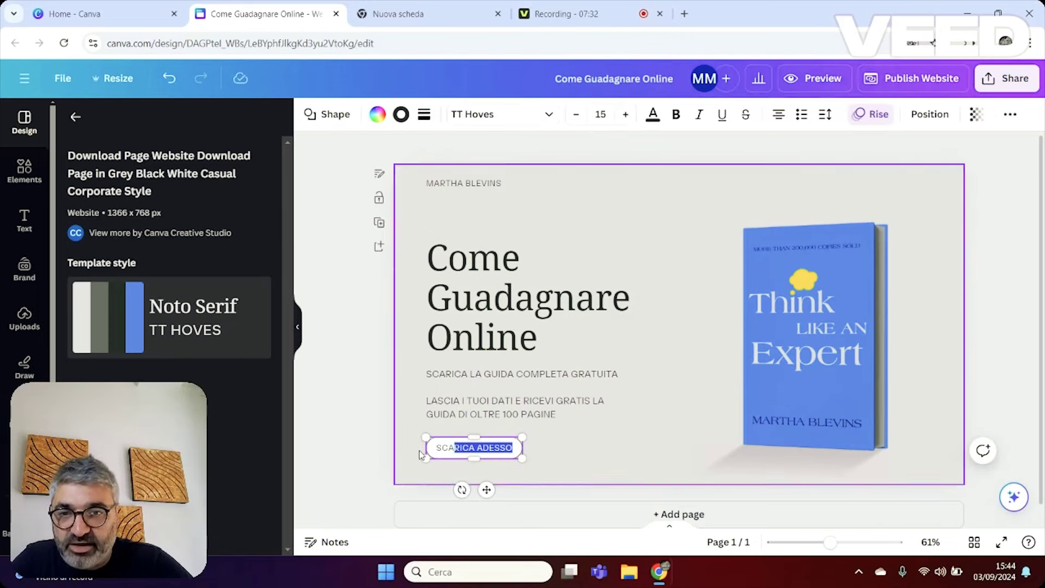
key(ctrl+b)
click(549, 444)
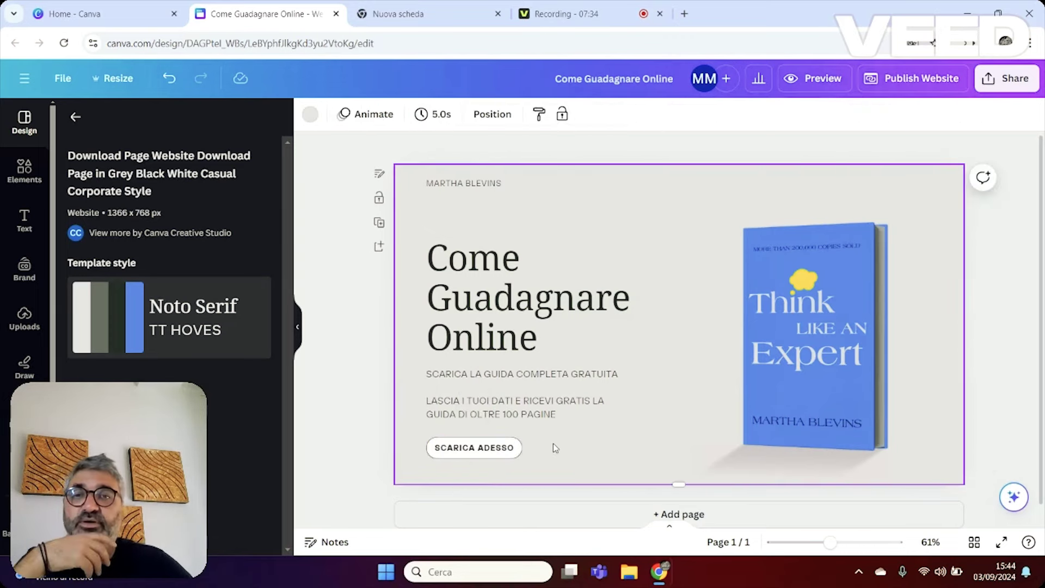
click(811, 314)
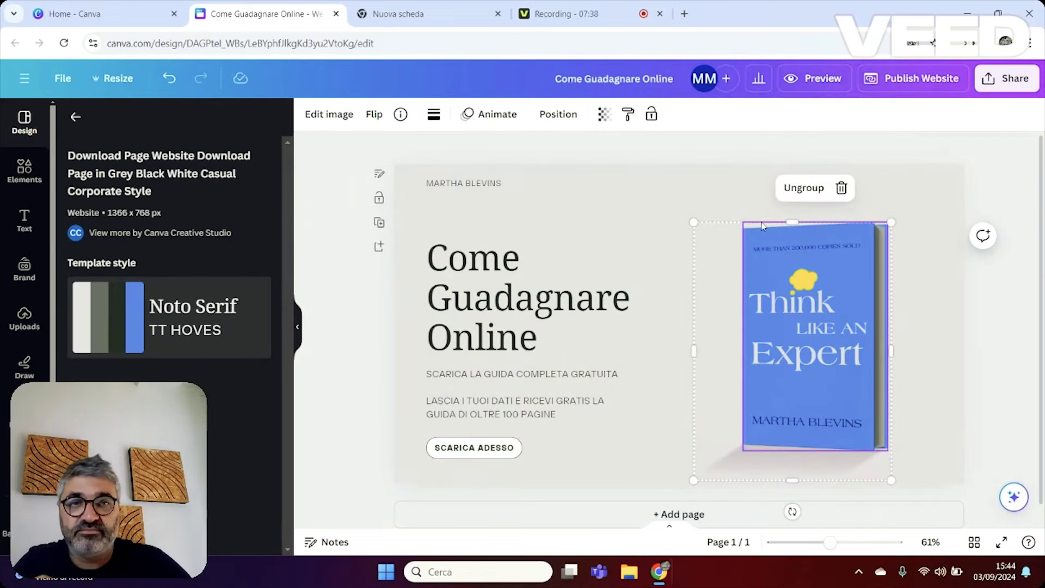
click(663, 205)
click(467, 183)
double_click(466, 183)
click(585, 210)
click(500, 184)
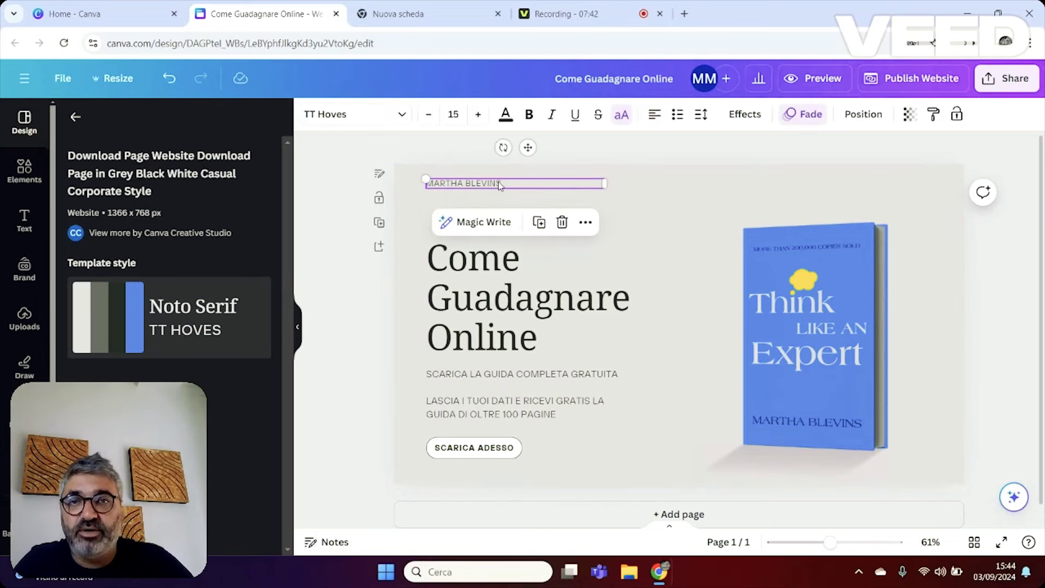
click(562, 222)
drag(476, 284, 481, 249)
Make the subtitle bold and nudge the headline group up-left.
double_click(521, 340)
drag(624, 341, 457, 271)
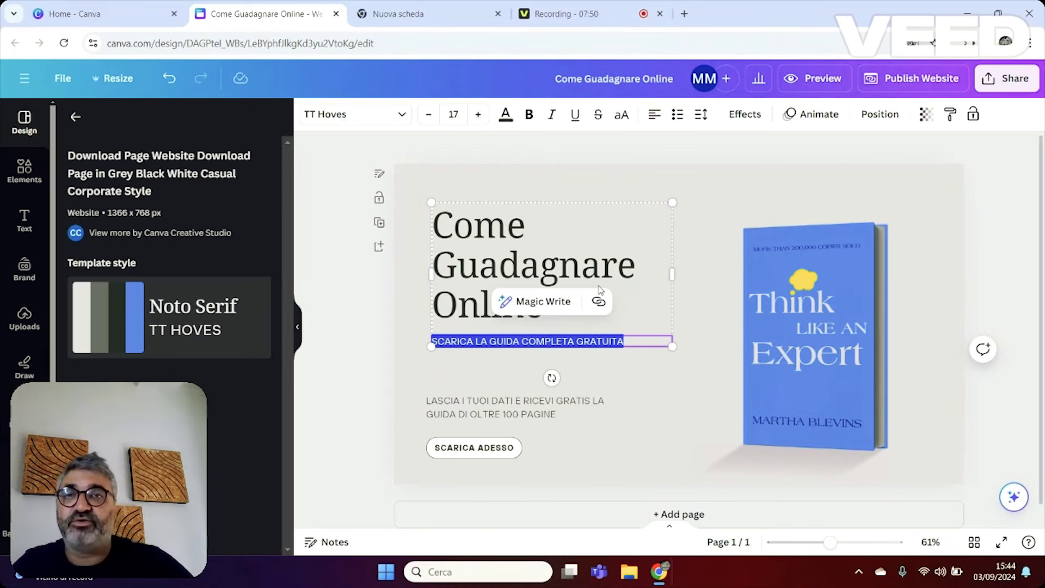
click(529, 114)
click(474, 228)
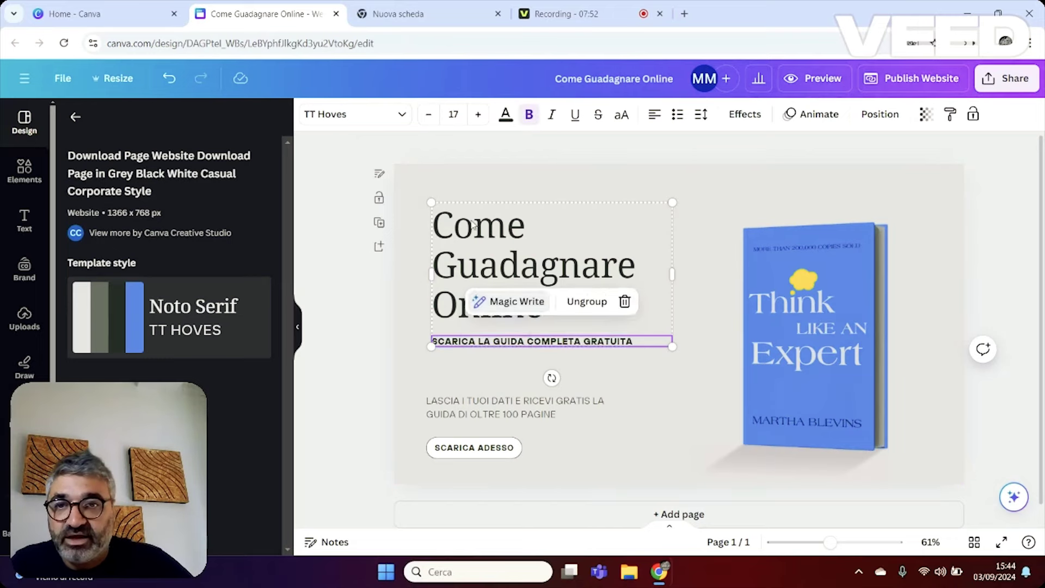
click(474, 227)
drag(475, 227, 469, 221)
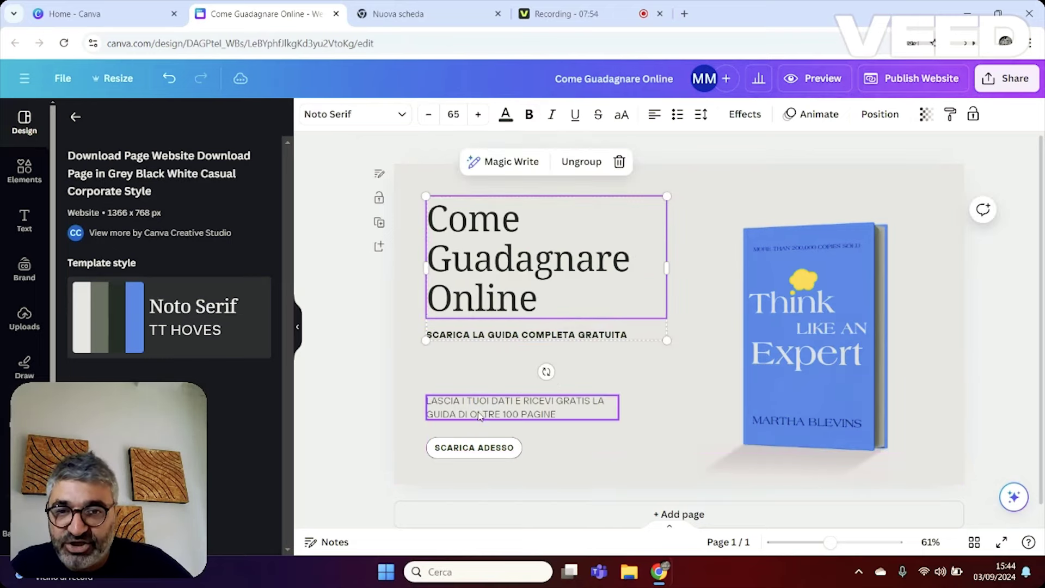
Move the body text up, then place the SCARICA ADESSO button beneath it and enlarge it.
drag(479, 417, 479, 387)
click(424, 424)
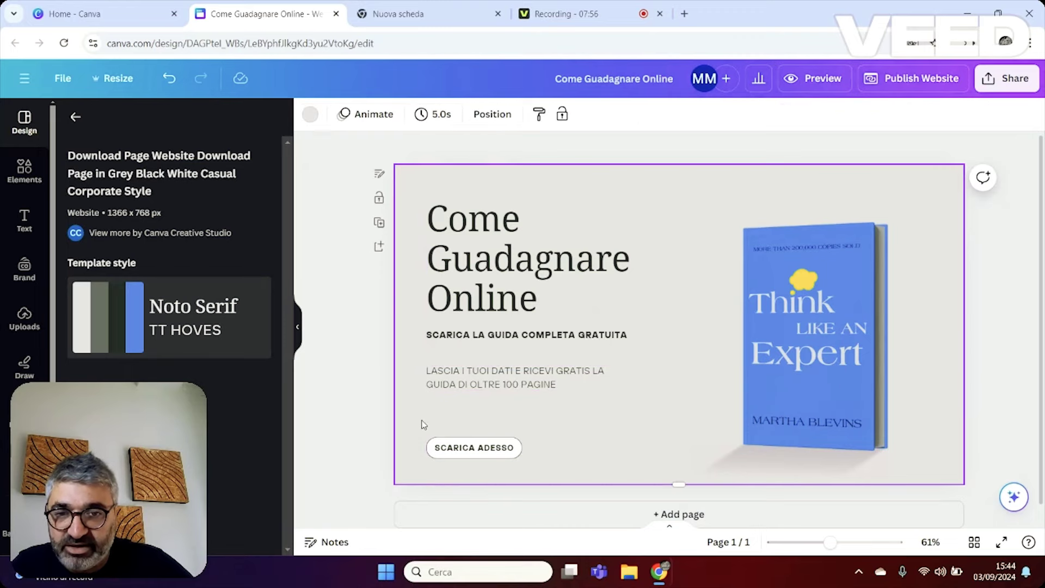
click(436, 446)
drag(436, 446, 435, 408)
drag(521, 420, 551, 432)
Make the download button slimmer and raise its label font size to 21.
click(521, 417)
double_click(521, 416)
click(549, 416)
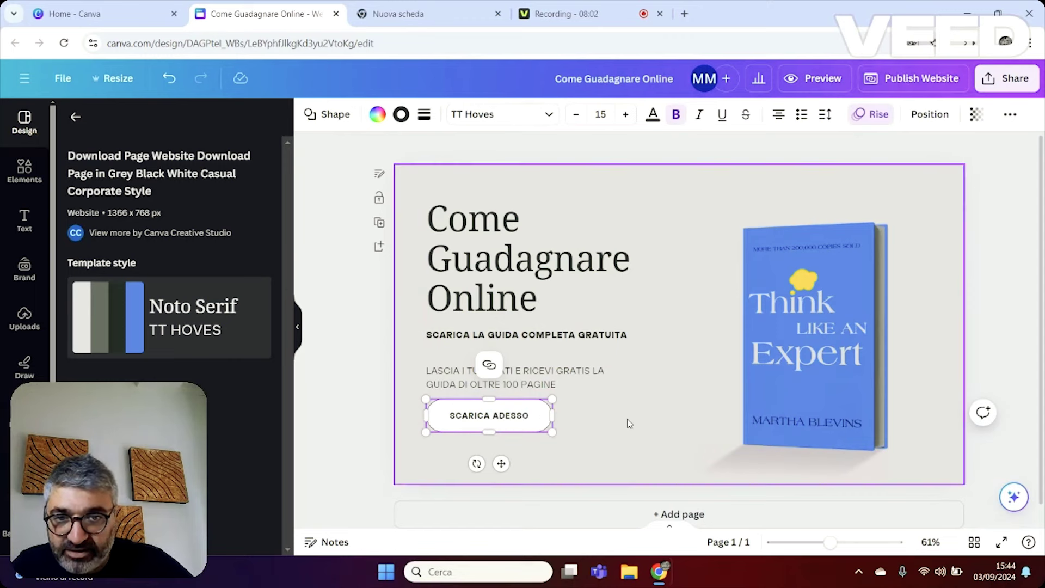
click(531, 418)
click(530, 415)
drag(529, 415, 477, 415)
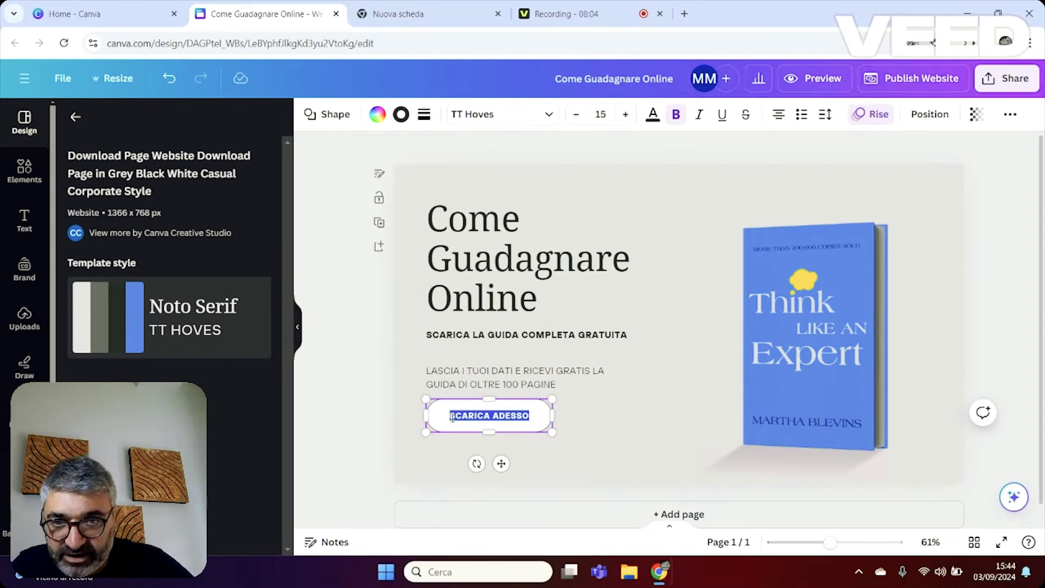
click(626, 115)
click(626, 114)
click(626, 115)
click(626, 115)
click(626, 115)
Replace ADESSO with GRATIS so the button reads 'SCARICA GRATIS'.
click(517, 377)
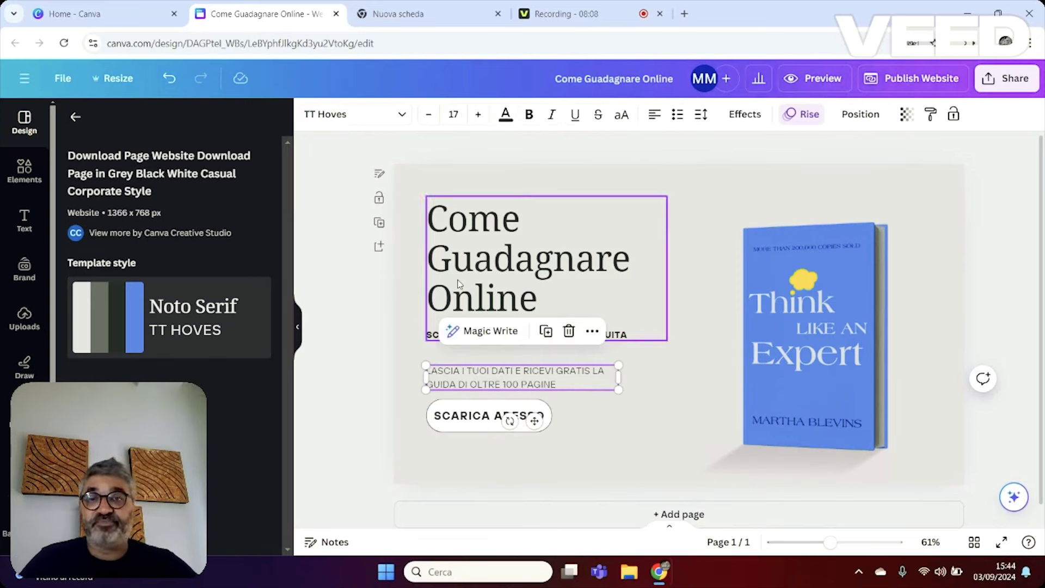
click(476, 417)
double_click(496, 417)
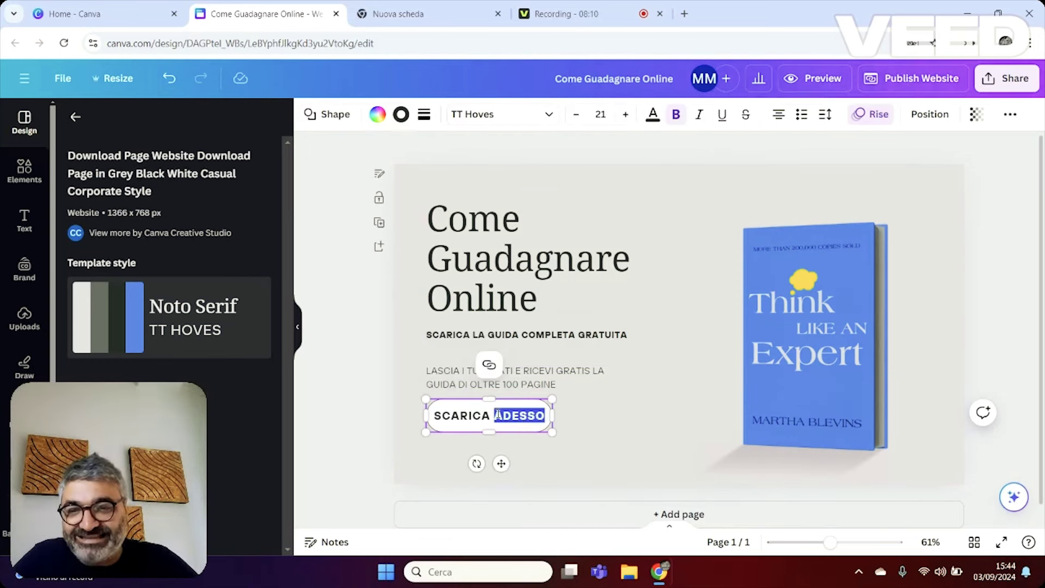
text(GRATIS)
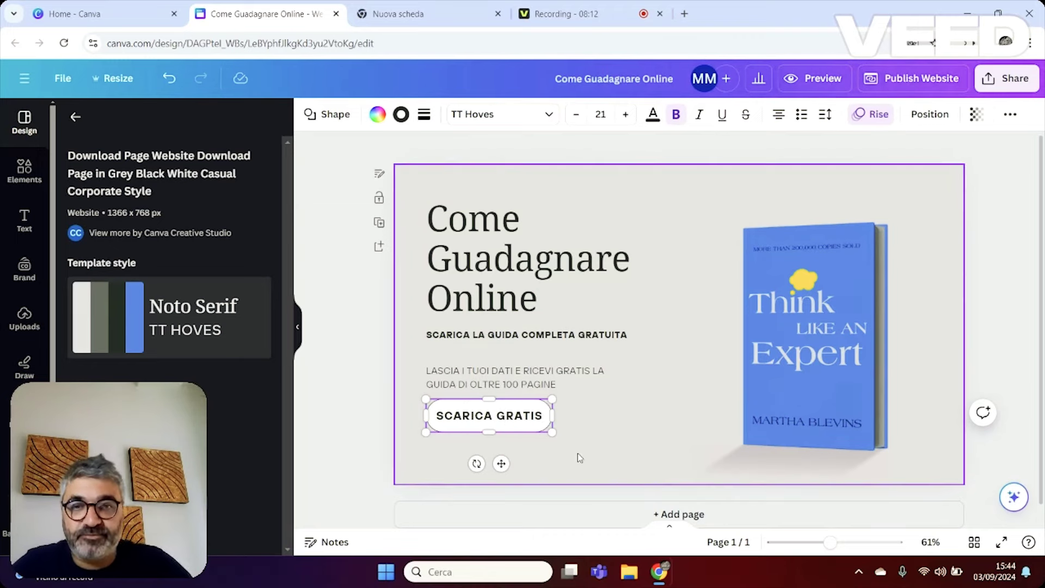
click(579, 455)
click(872, 326)
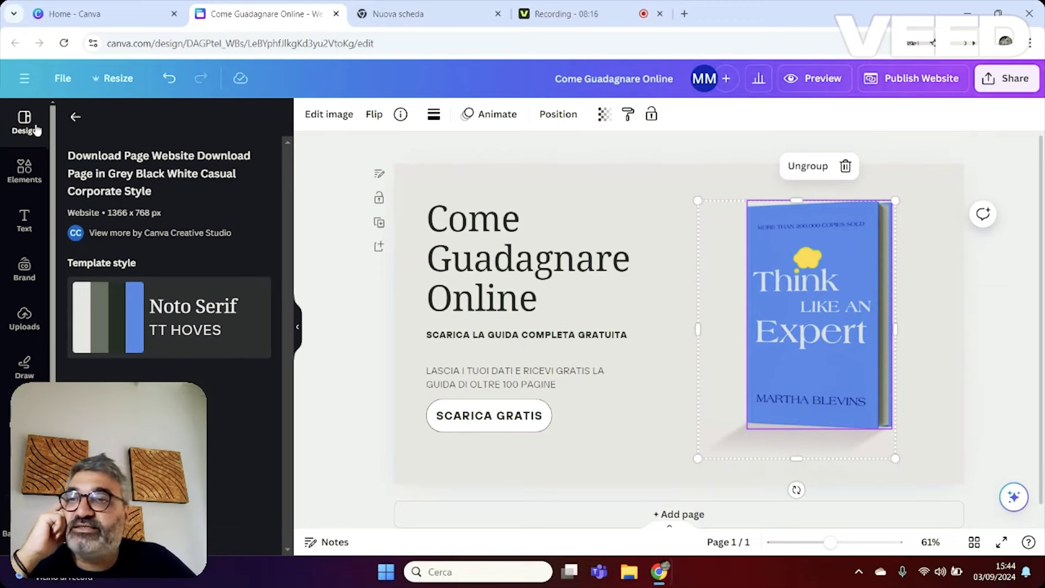
click(24, 170)
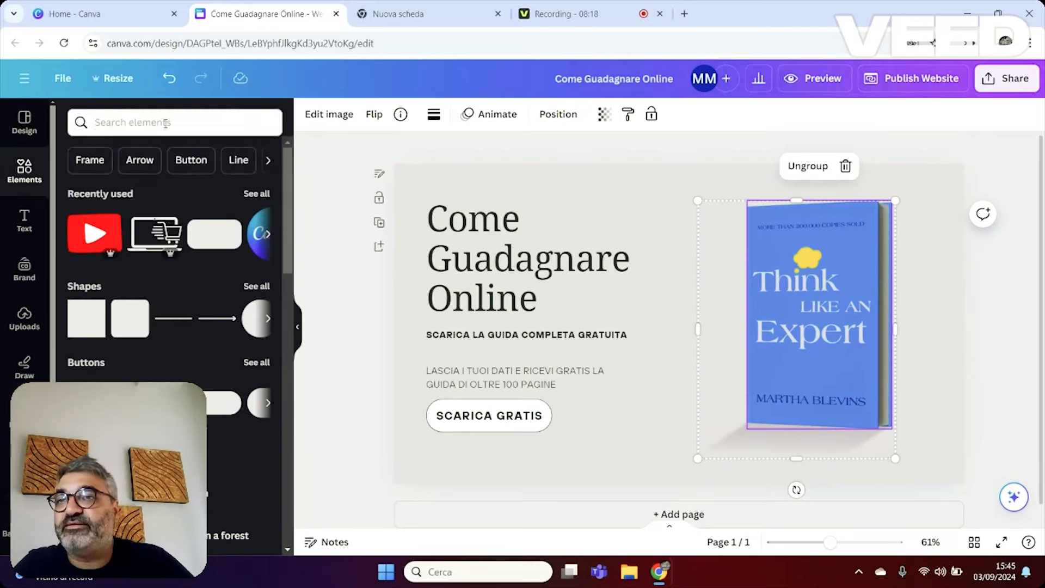
Search elements for 'GUIDA' and add the GUIDE book line graphic from Graphics.
click(165, 123)
text(GUIDAù)
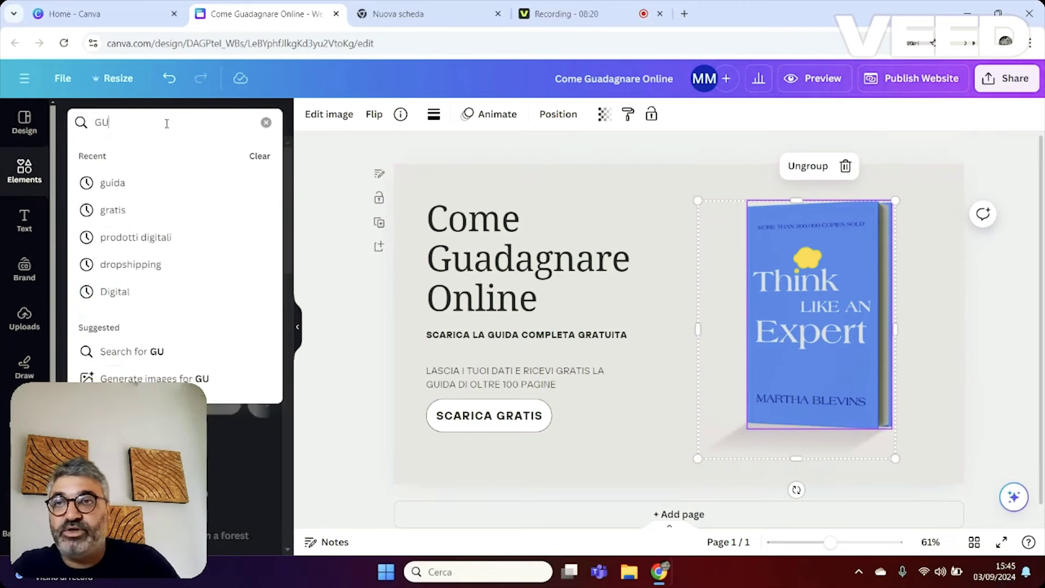
key(Return)
click(166, 123)
key(BackSpace)
key(Return)
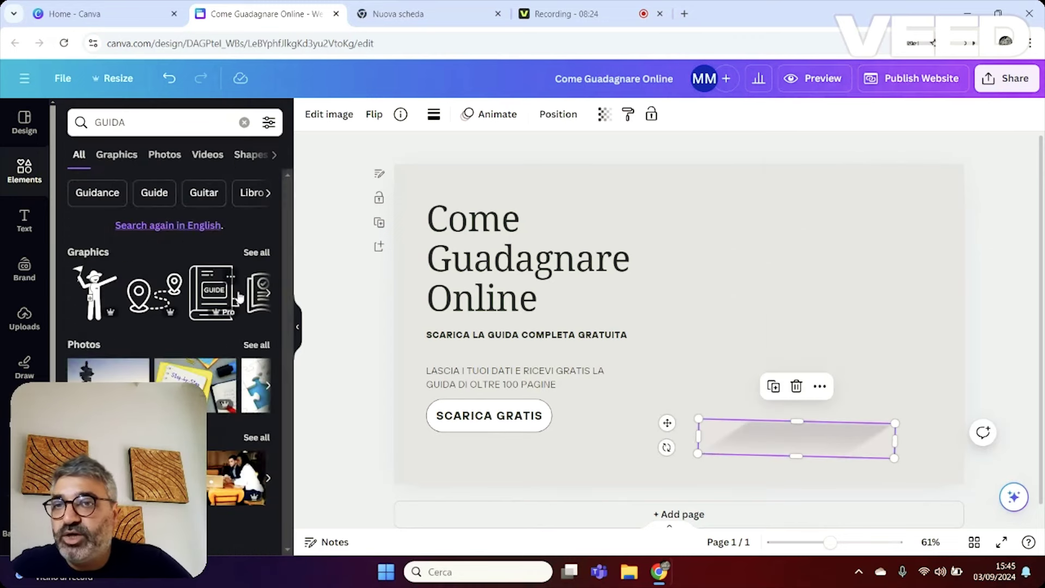
click(131, 157)
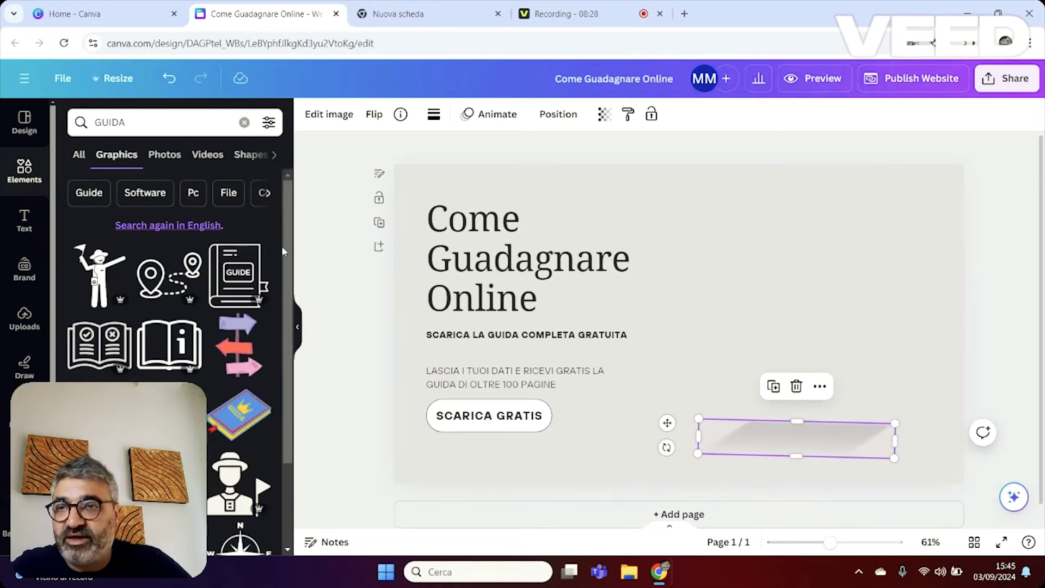
click(238, 275)
Move the GUIDE graphic to the right side and enlarge it over the old cover.
drag(703, 323, 811, 239)
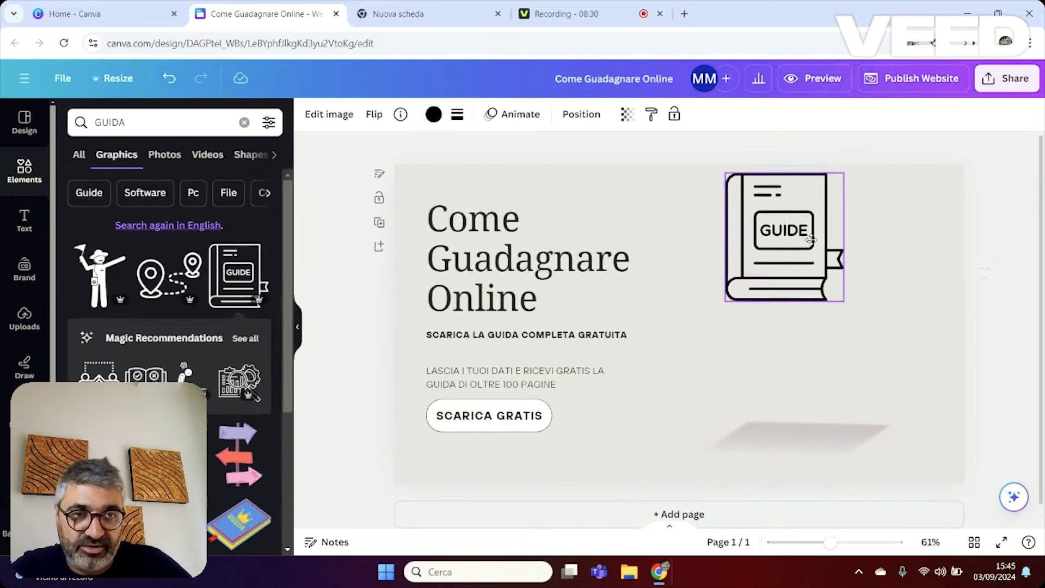
drag(844, 301, 927, 418)
drag(808, 260, 784, 277)
click(981, 294)
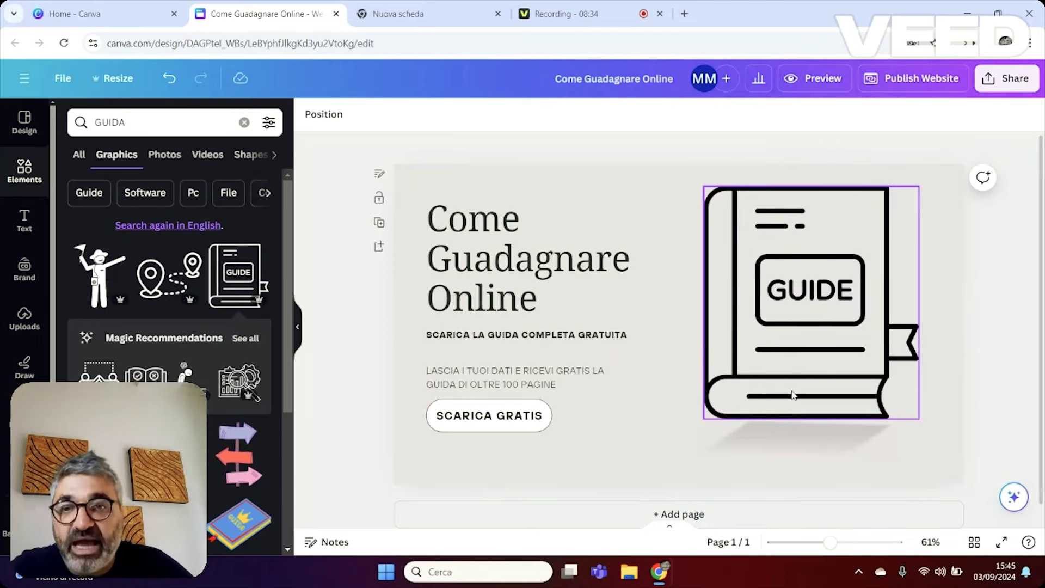
Make the body text italic and scale it up slightly.
drag(479, 376, 479, 368)
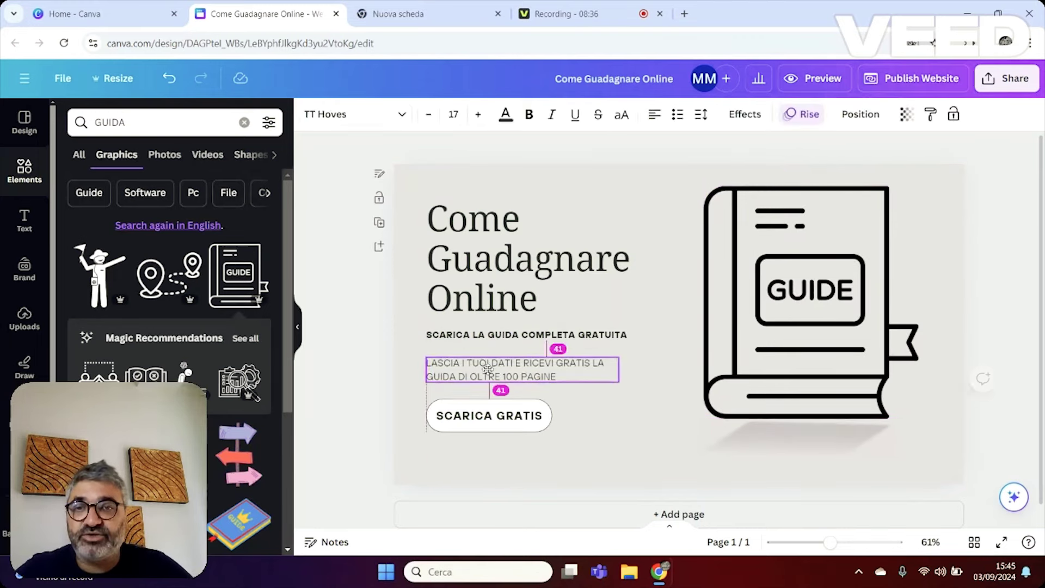
click(551, 113)
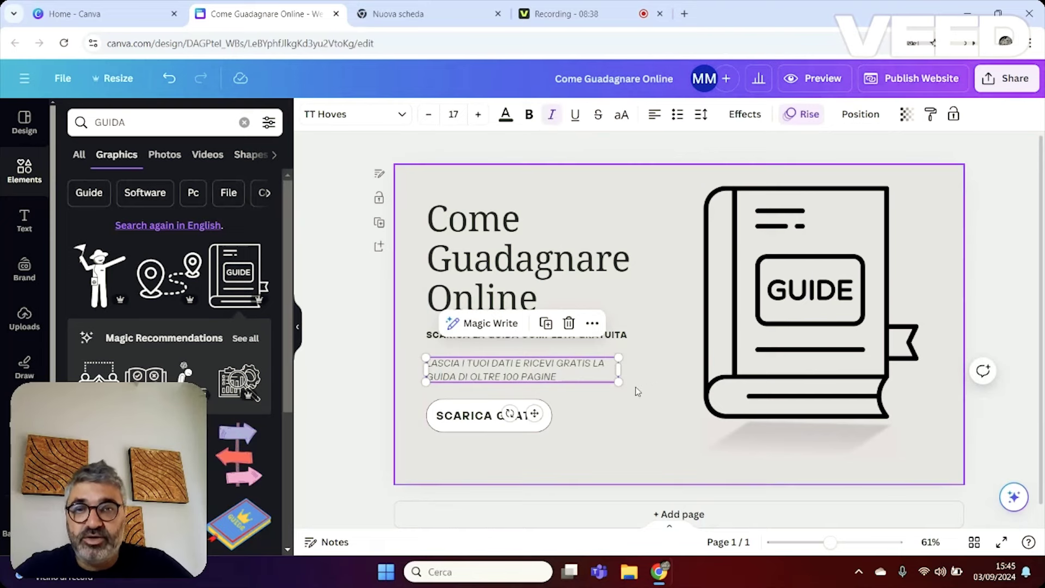
drag(618, 382, 644, 385)
click(637, 447)
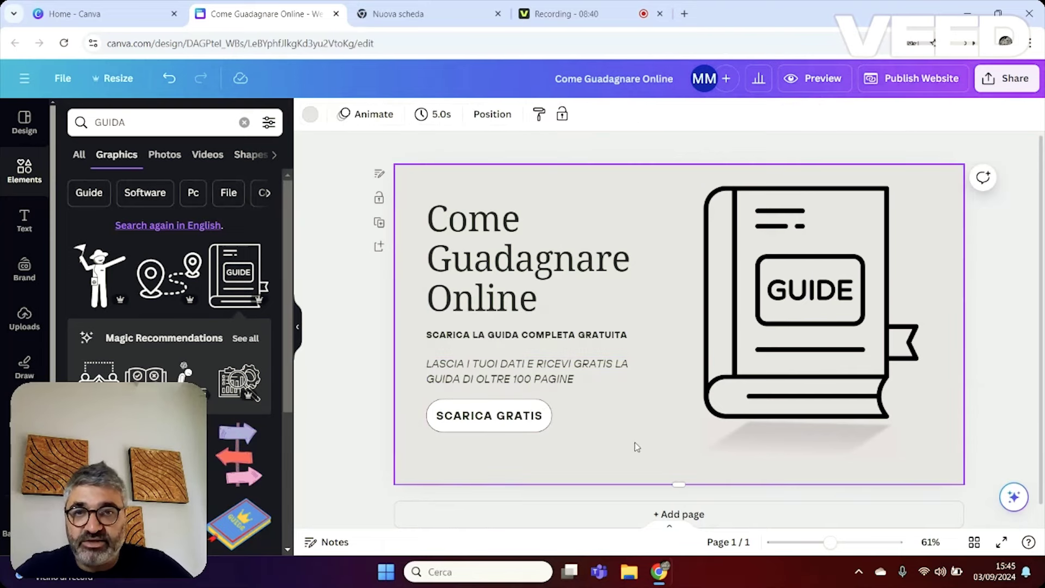
Wrap the body text after GRATIS and move it directly under the subtitle.
click(616, 365)
key(Return)
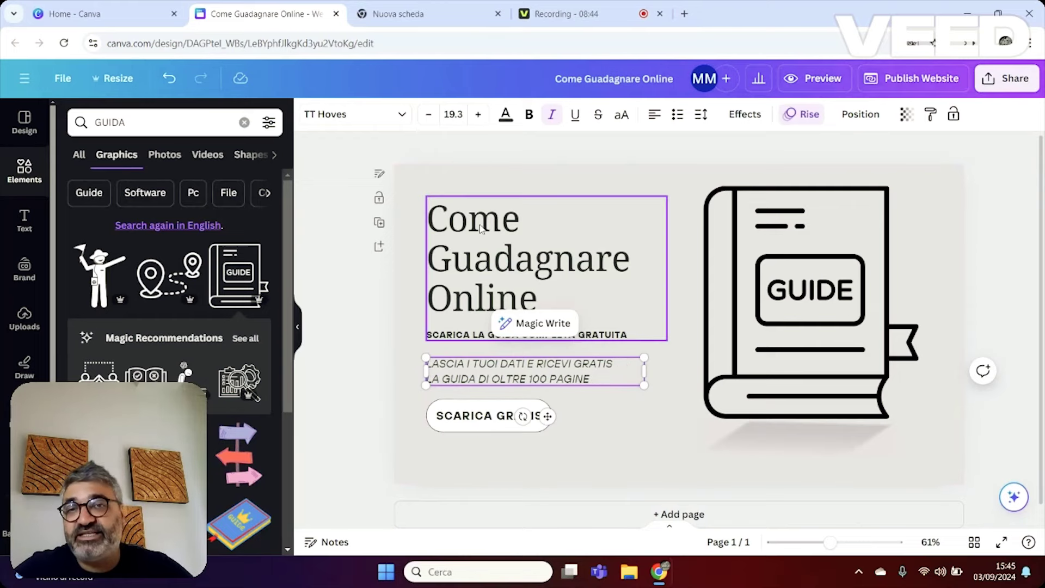
click(480, 226)
click(715, 208)
click(544, 371)
drag(544, 371, 544, 360)
click(571, 448)
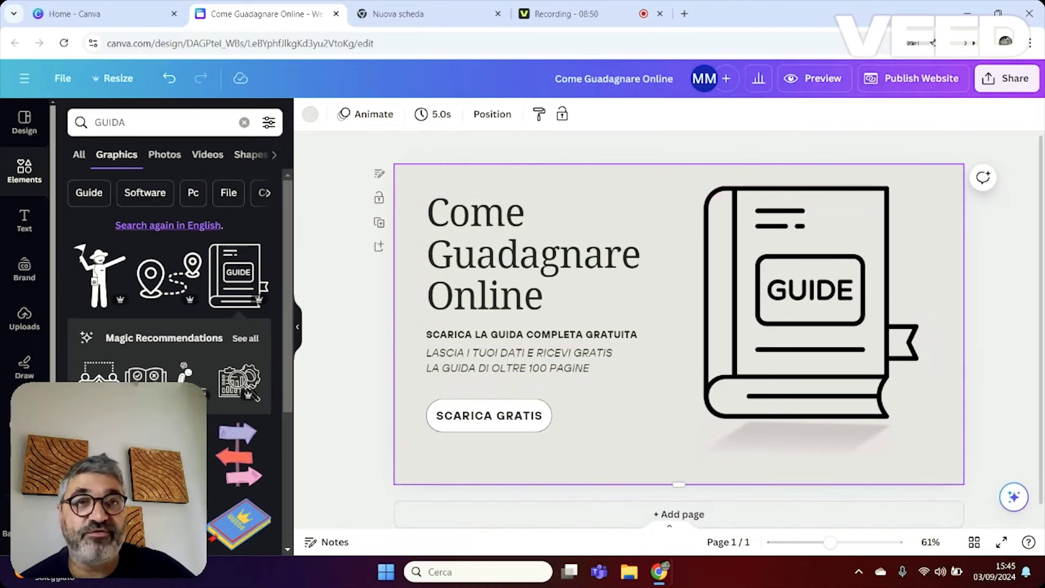
Preview the landing page as a website, then close it and go to the Nuova scheda tab.
click(820, 79)
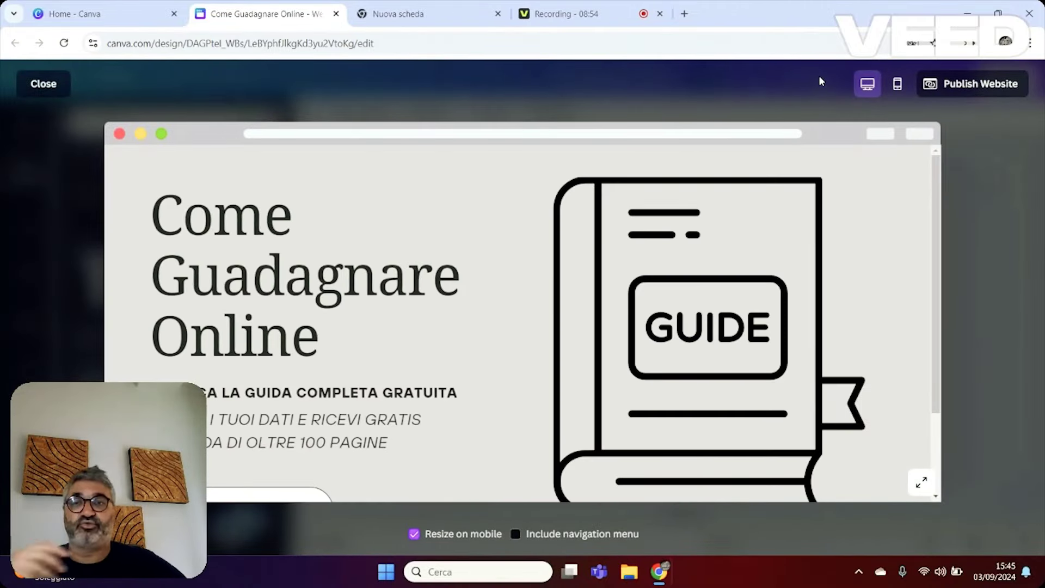
scroll(684, 238, down, 2)
scroll(259, 402, up, 2)
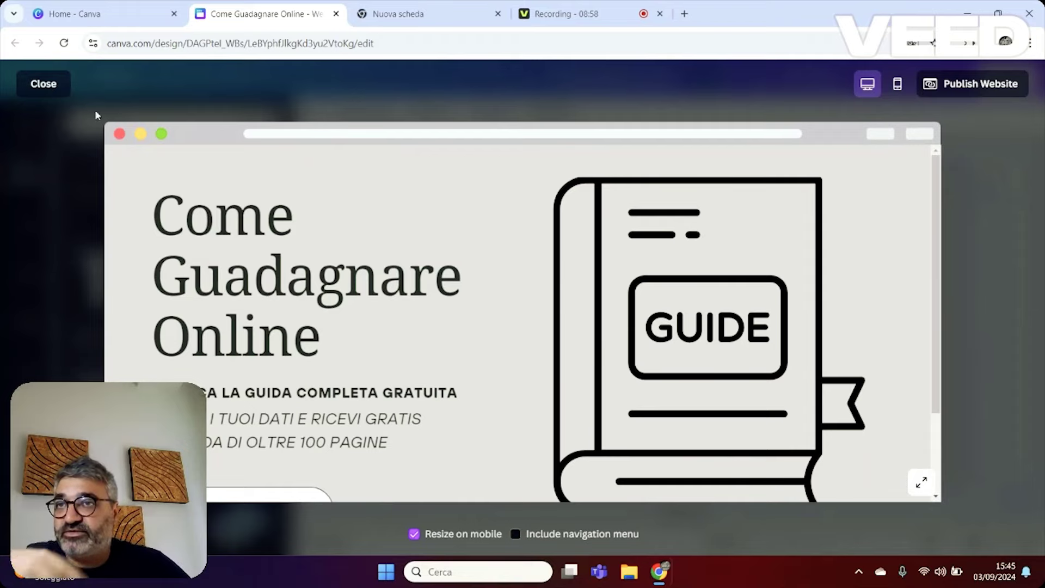
click(46, 86)
click(397, 6)
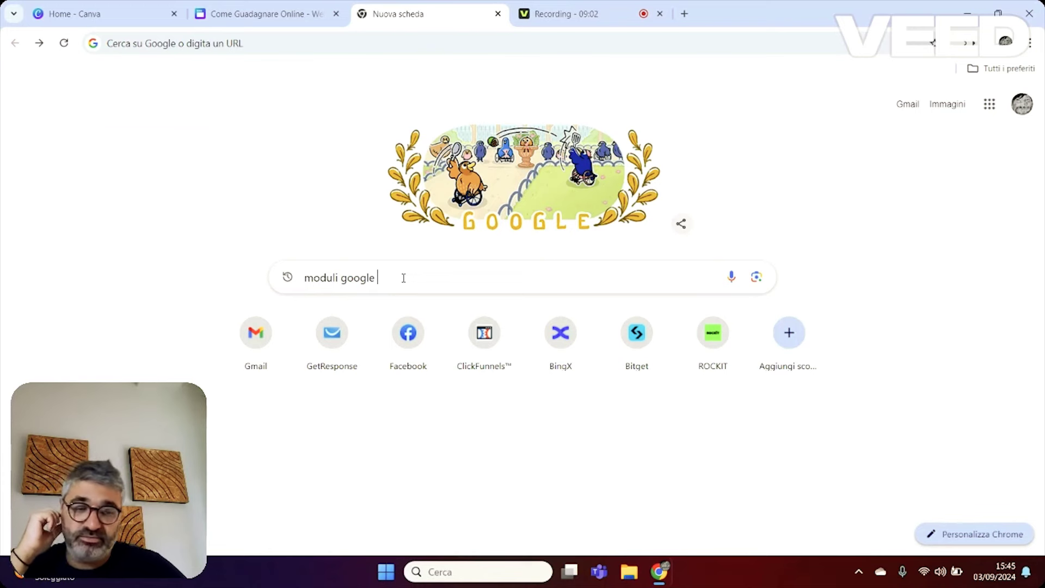
Search 'moduli google', go to Google Forms and create a Modulo vuoto blank form.
key(Return)
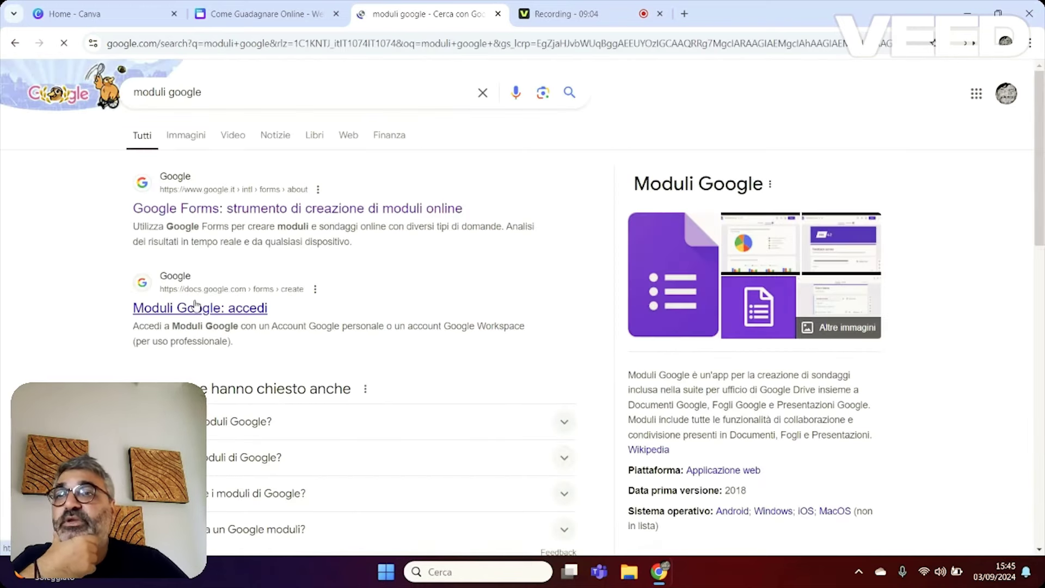
click(239, 210)
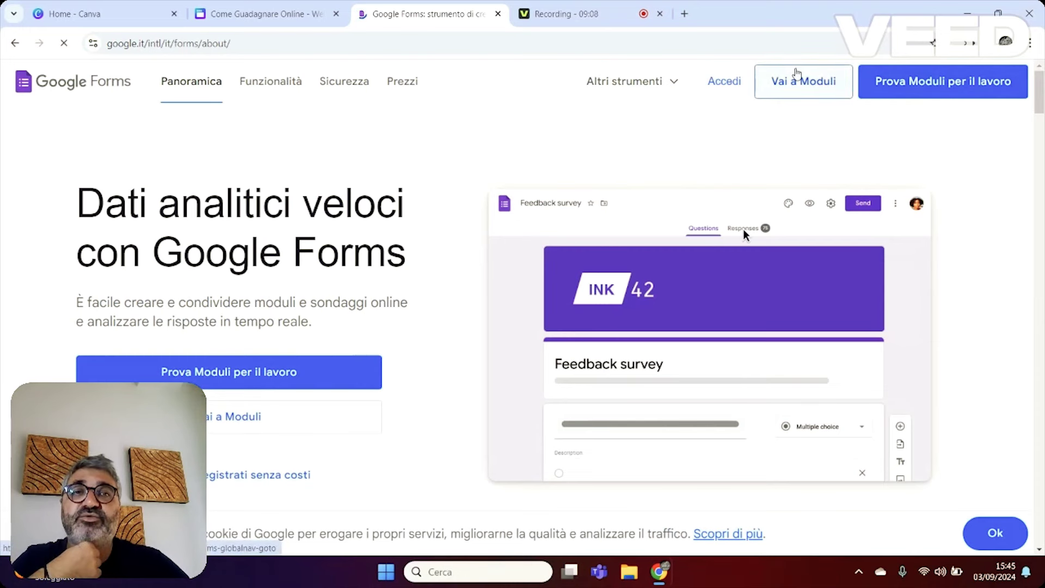
click(800, 81)
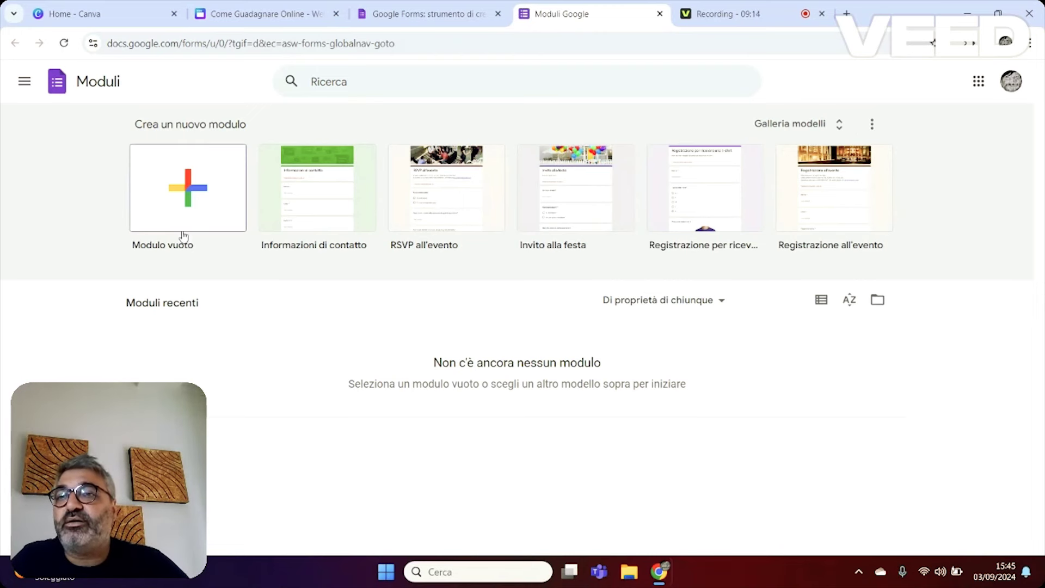
click(190, 190)
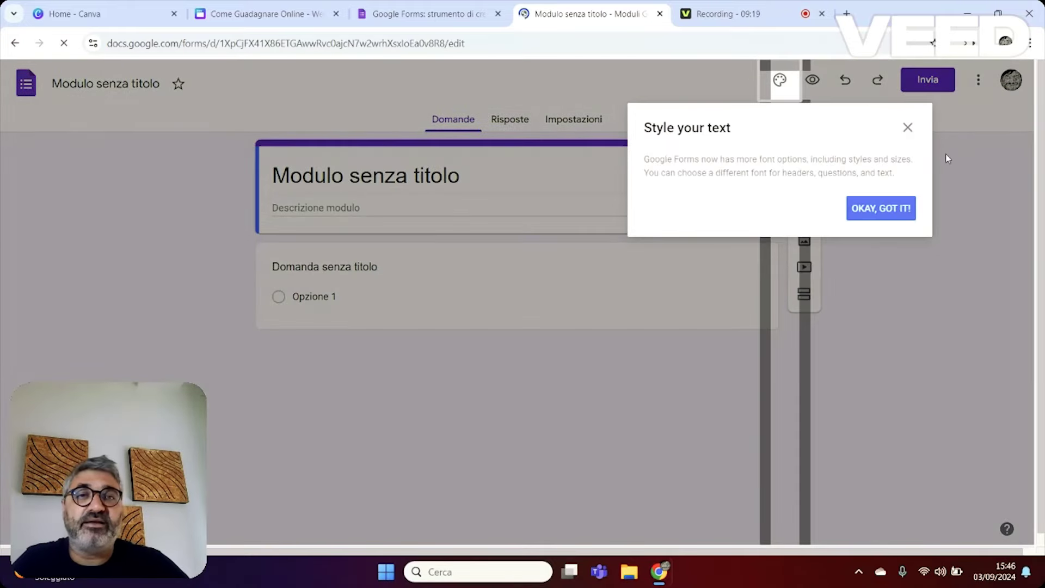
Title the form 'Scarica La Guida Definitiva per Guadagnare Online'.
click(907, 127)
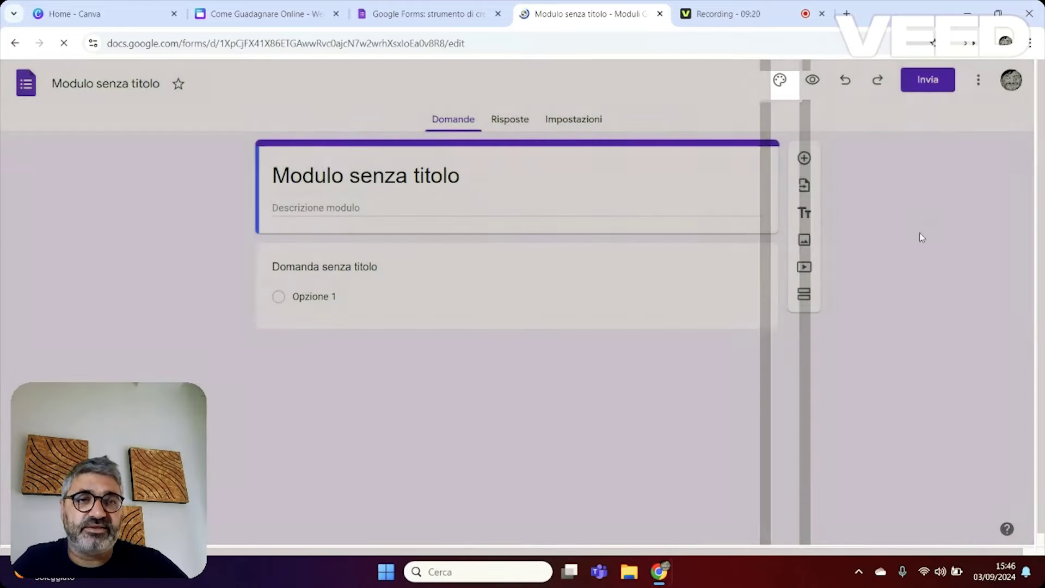
click(359, 175)
drag(467, 175, 243, 159)
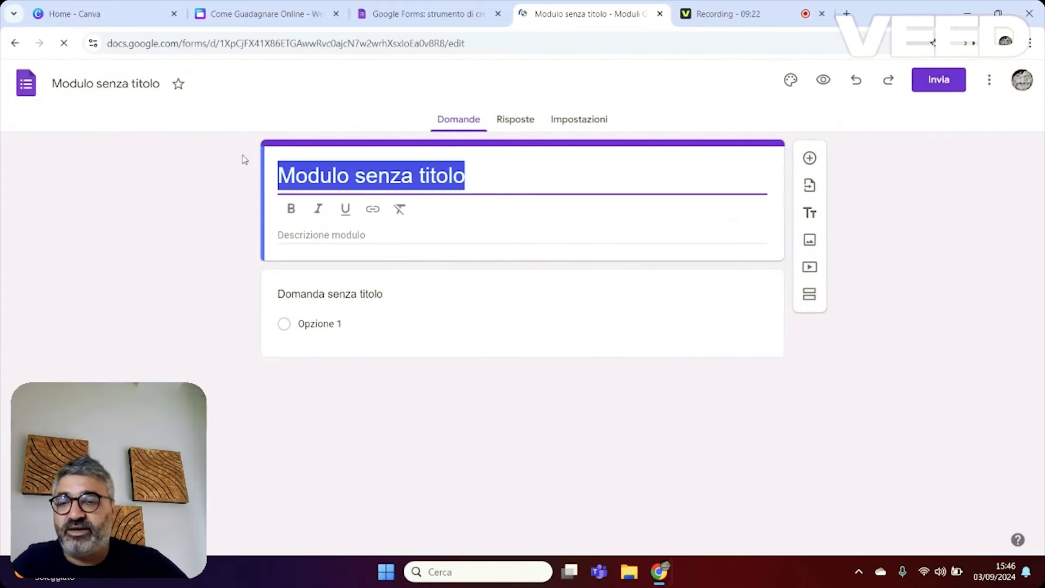
text(sC)
key(BackSpace)
key(BackSpace)
text(Ss)
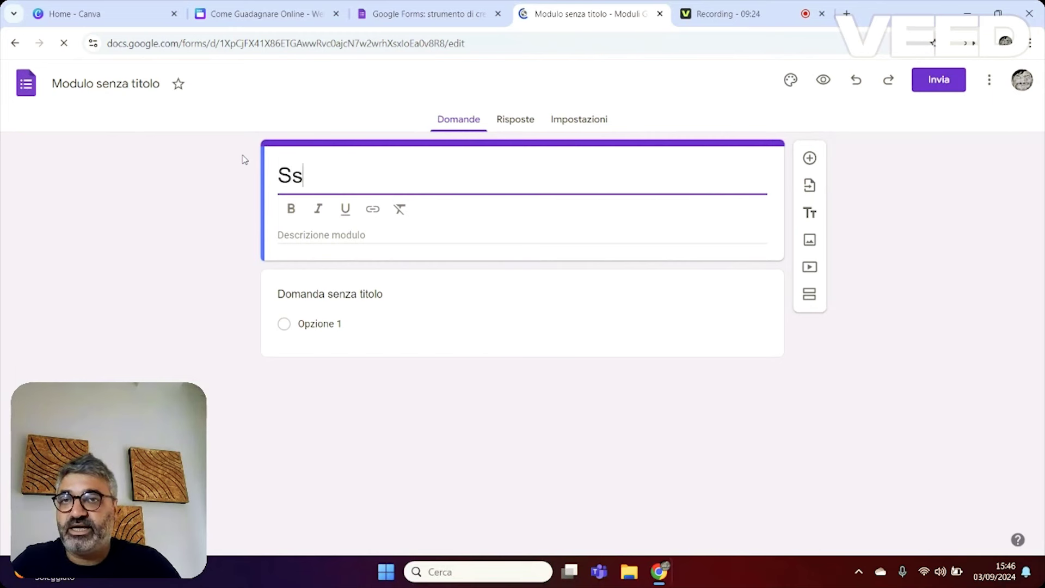
key(BackSpace)
text(carica La)
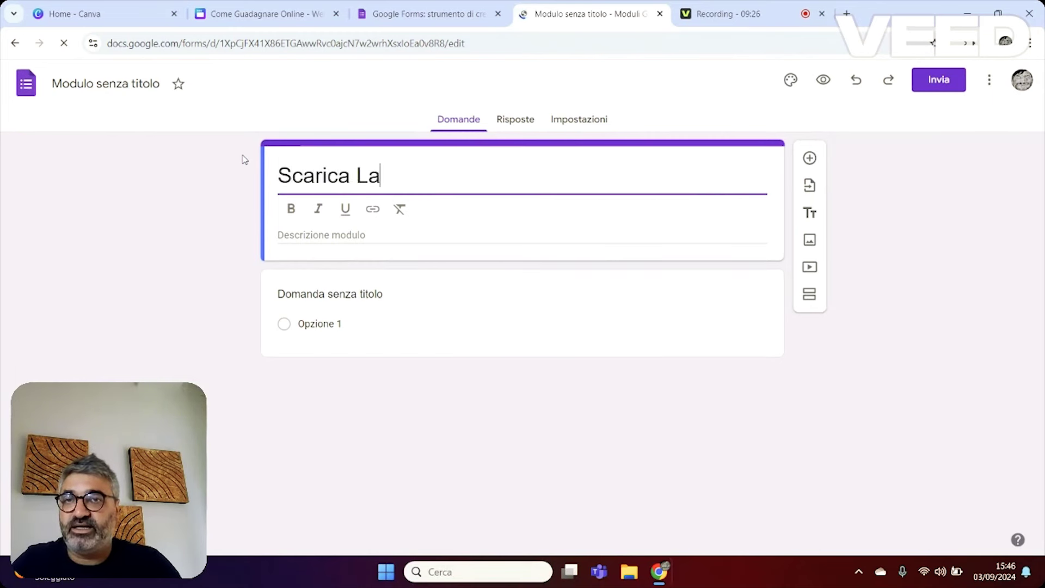
text( Guida C)
key(BackSpace)
text(Deginiti)
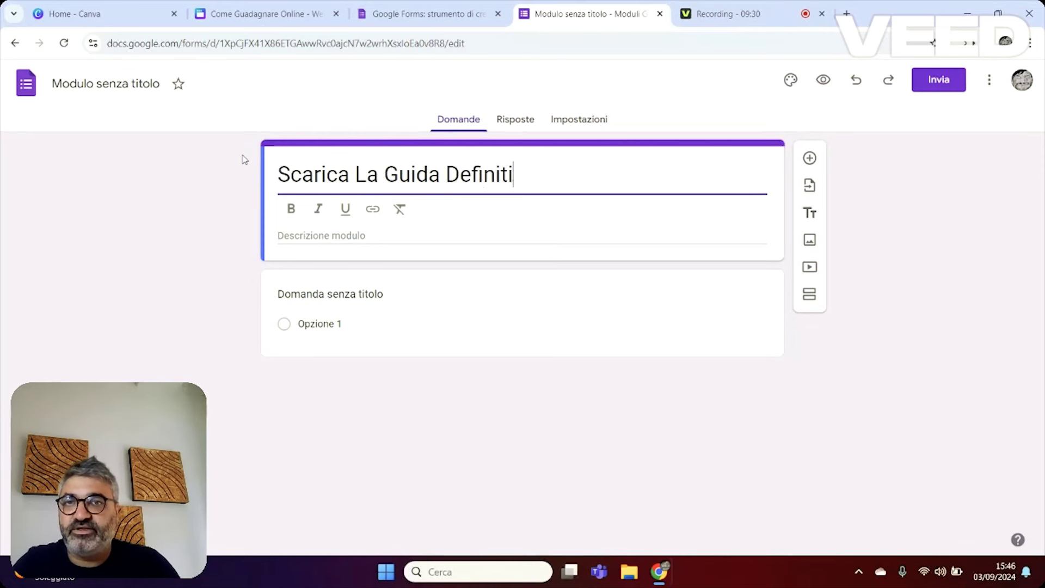
text(va per Guadagnare Online)
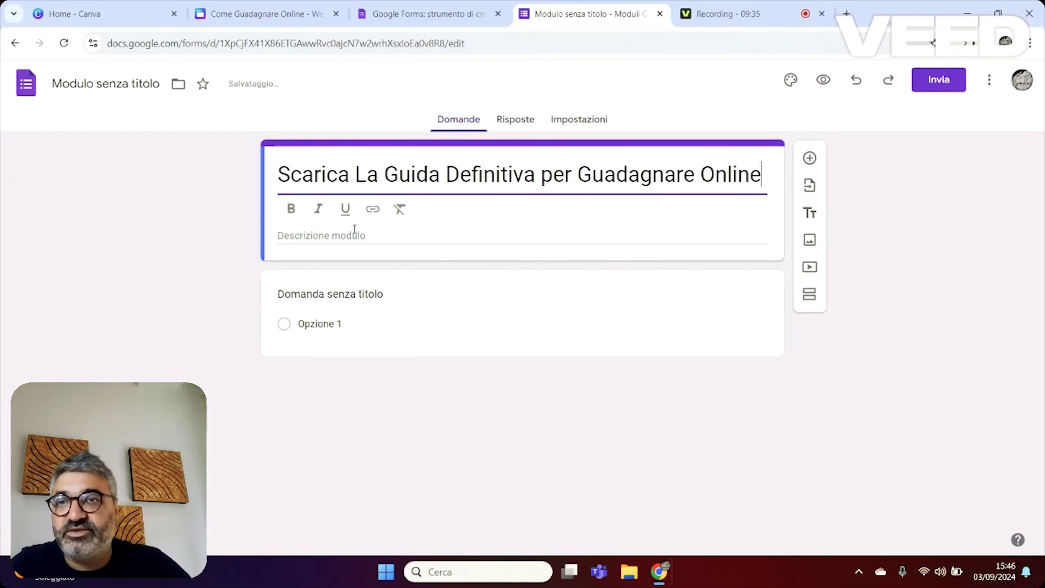
Add the italic description 'Lascia i tuoi dati e ricevi gratuitamente la guida via mail!' and name the first question Nome.
click(355, 229)
text(Lascia )
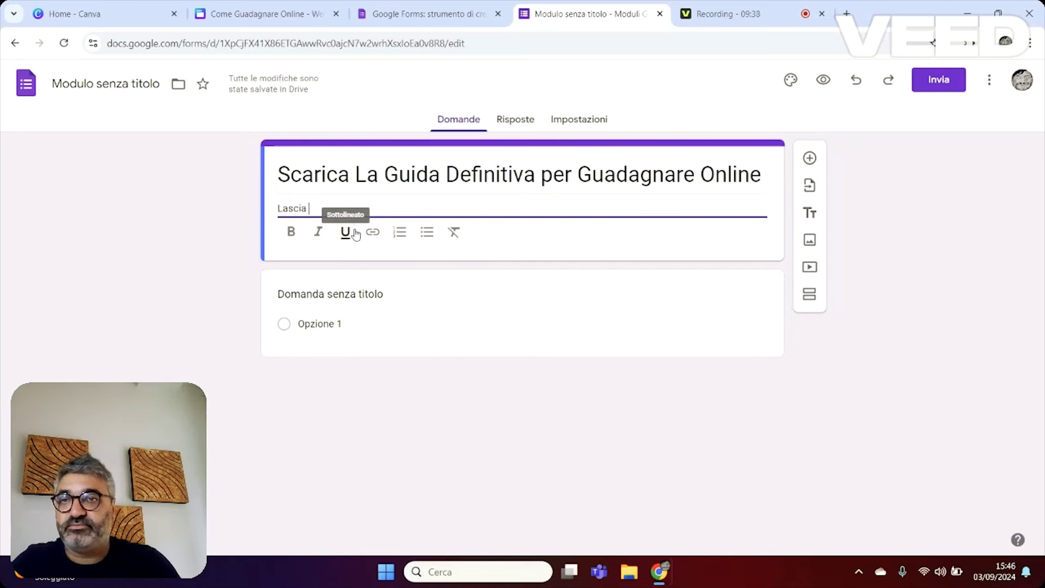
text(i tuoi dati e ricevi gra)
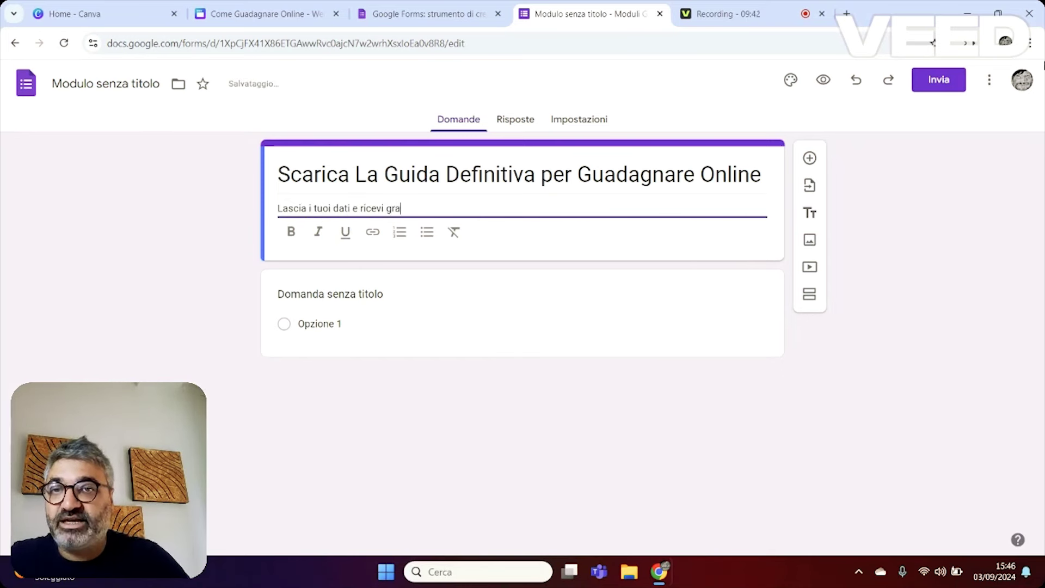
text(tui)
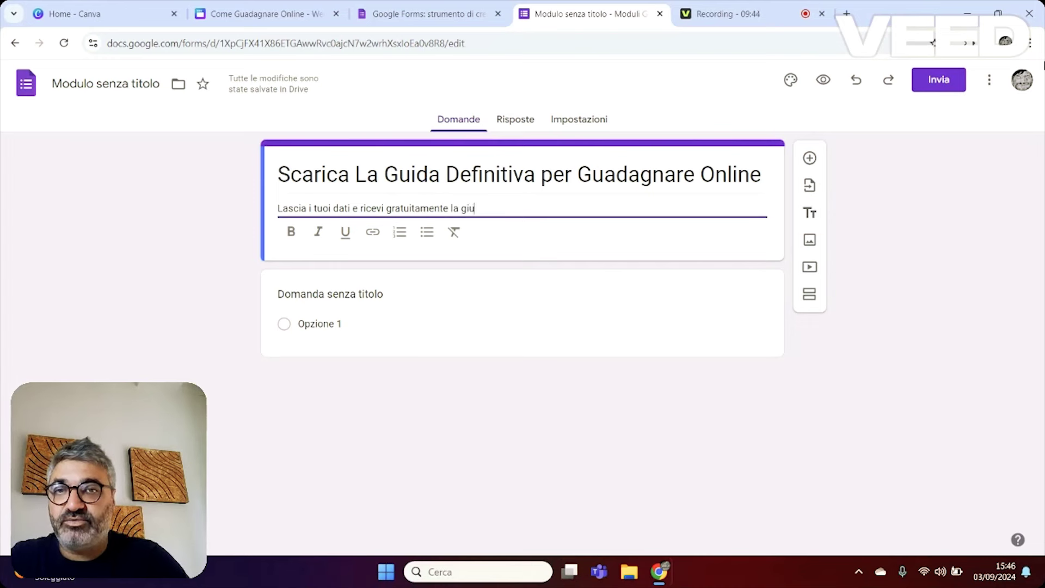
text(tamente la guida via ma)
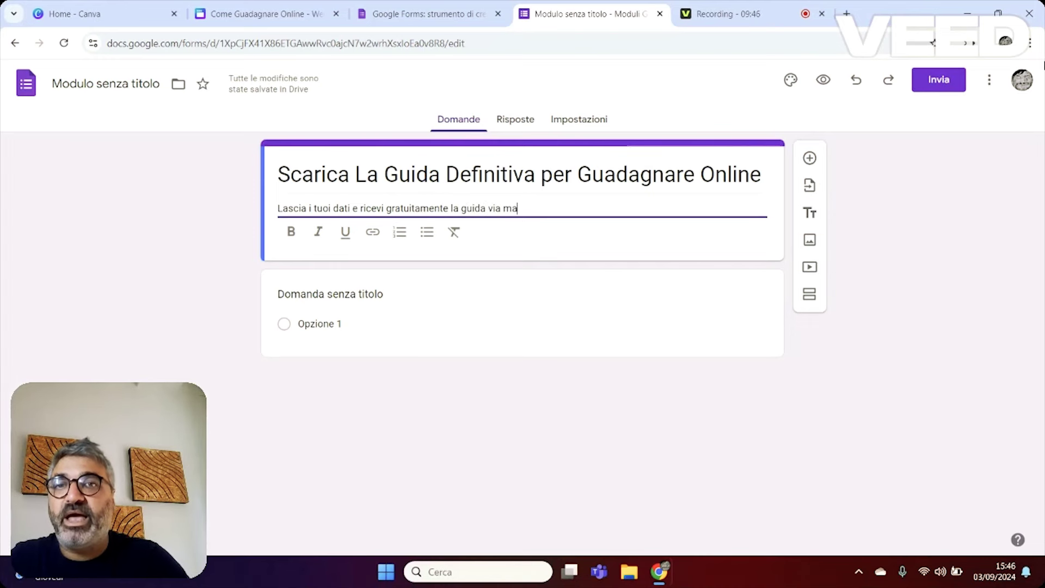
text(il!)
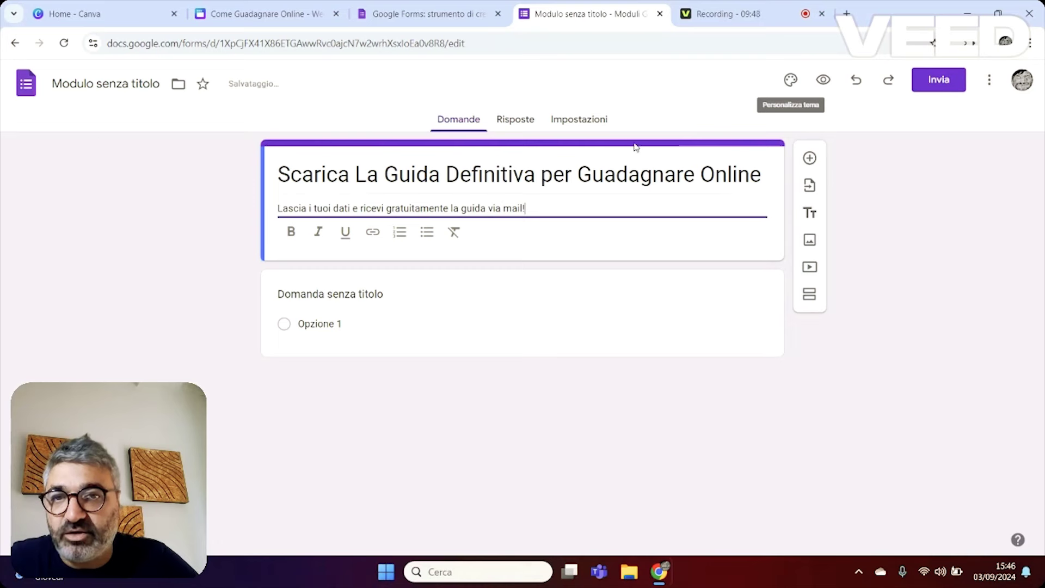
drag(526, 208, 275, 193)
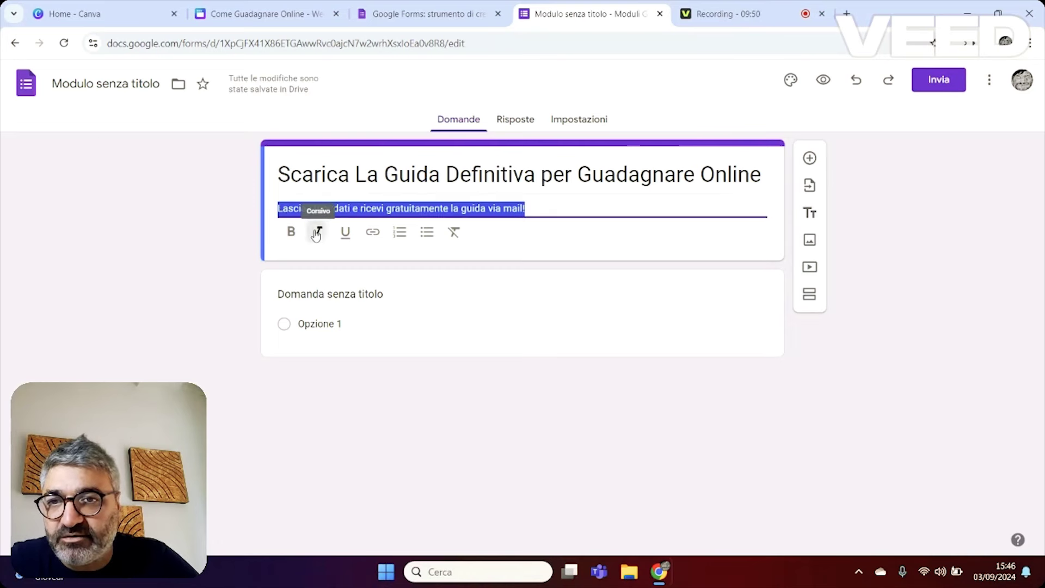
click(317, 231)
click(391, 278)
text(Nome)
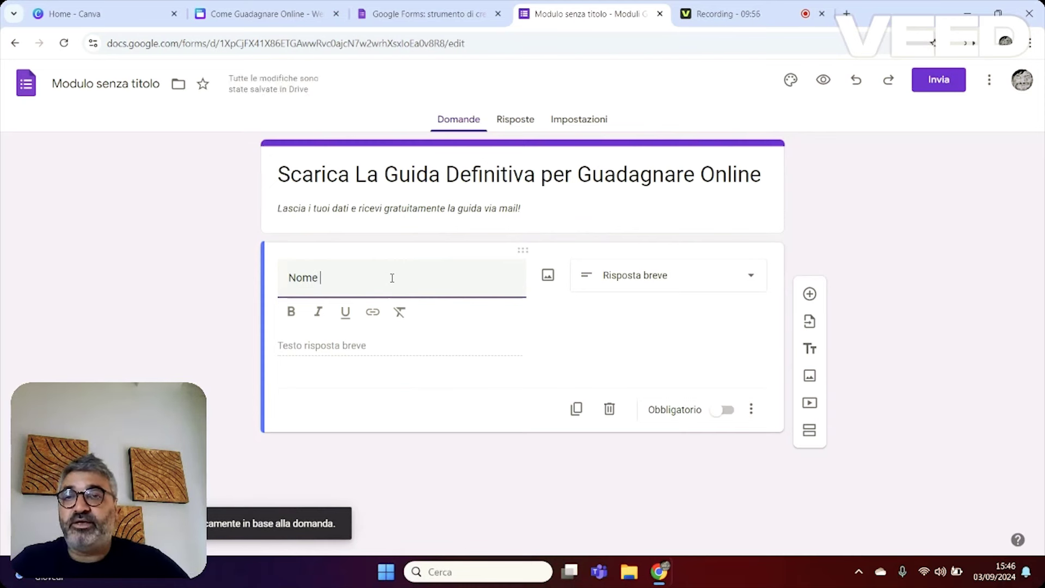
Add short-answer questions Mail and Numero di cellulare below Nome.
click(583, 359)
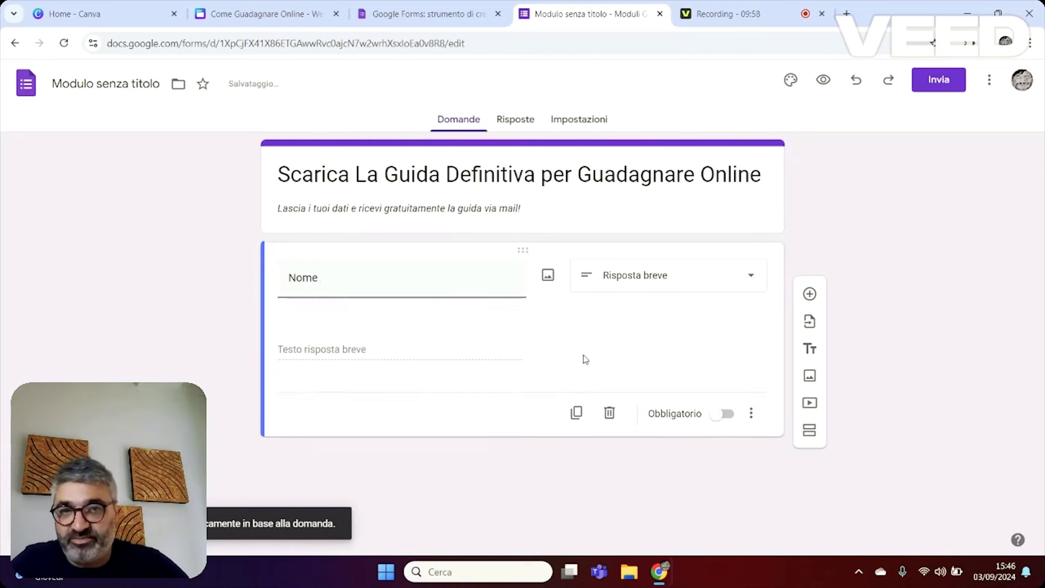
click(809, 294)
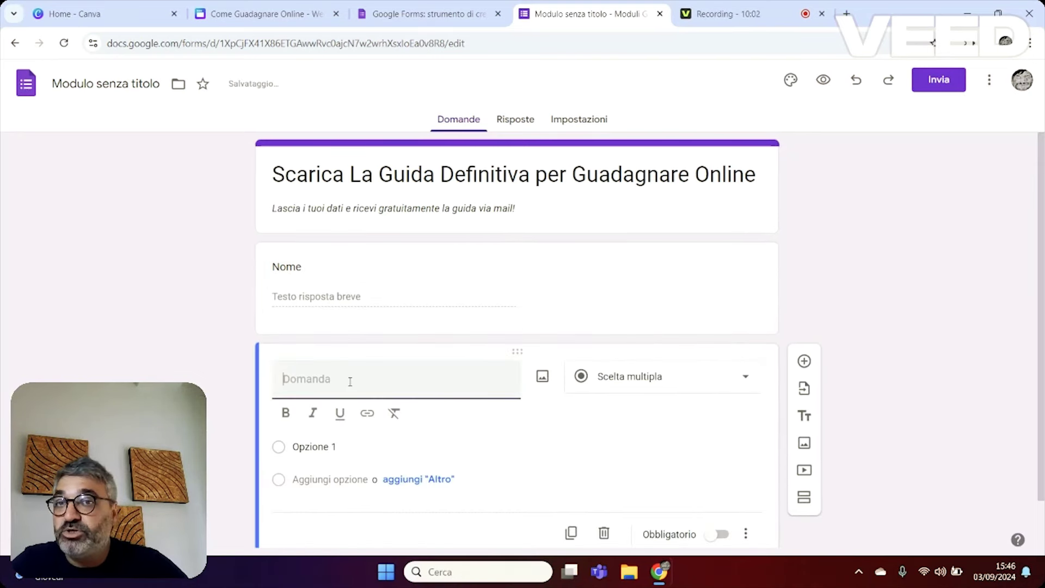
text(Mail)
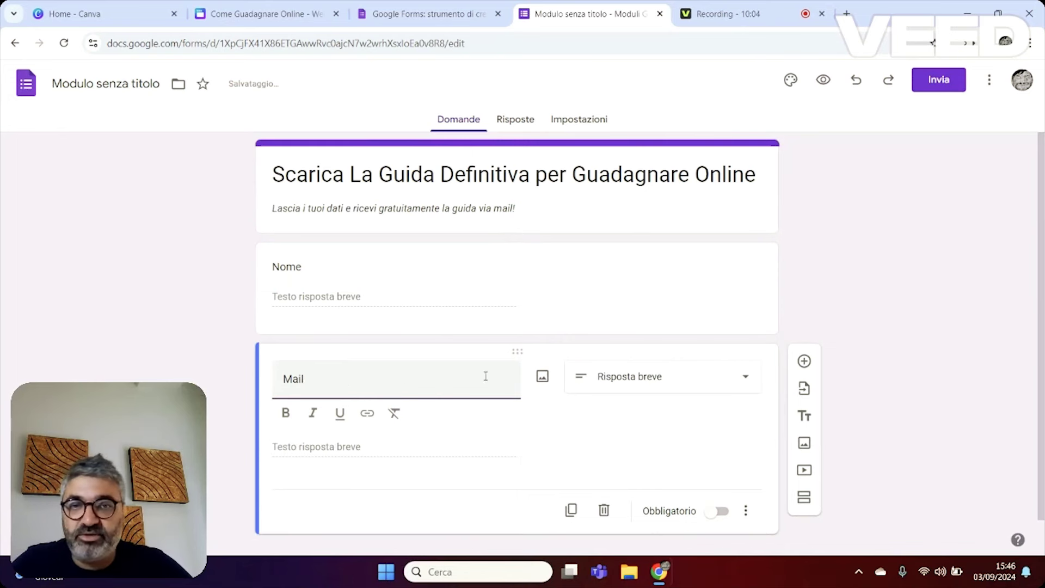
click(806, 361)
text(Numero di cellulare)
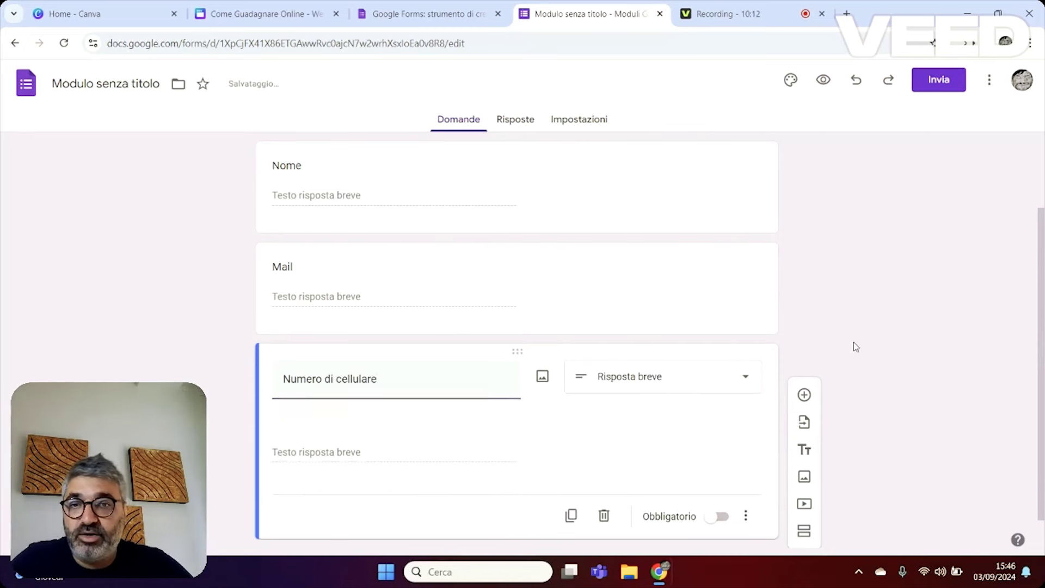
Mark the Nome, Mail and Numero di cellulare questions as required (Obbligatorio).
click(351, 267)
click(385, 177)
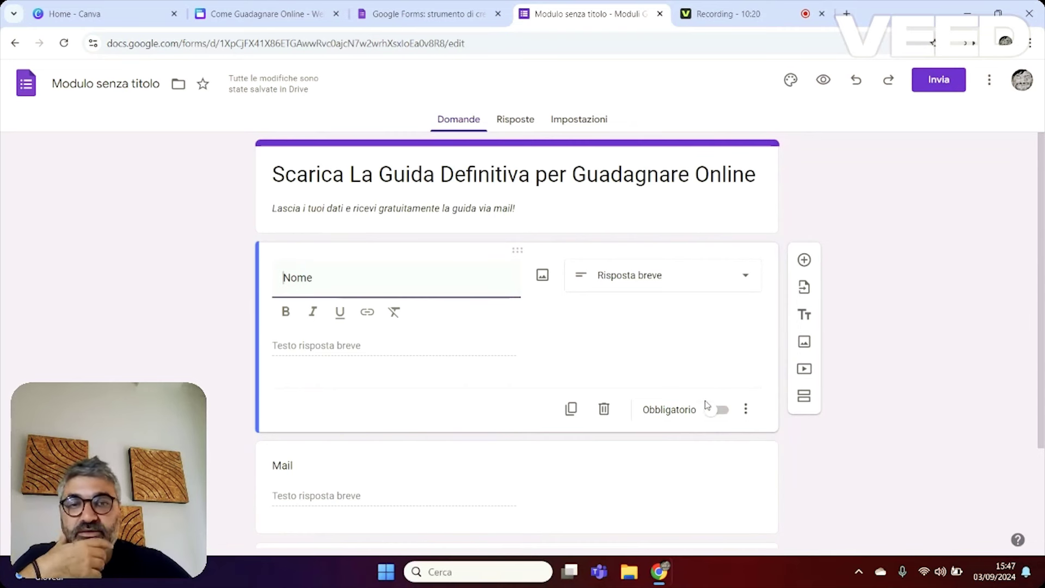
click(719, 412)
scroll(707, 389, down, 2)
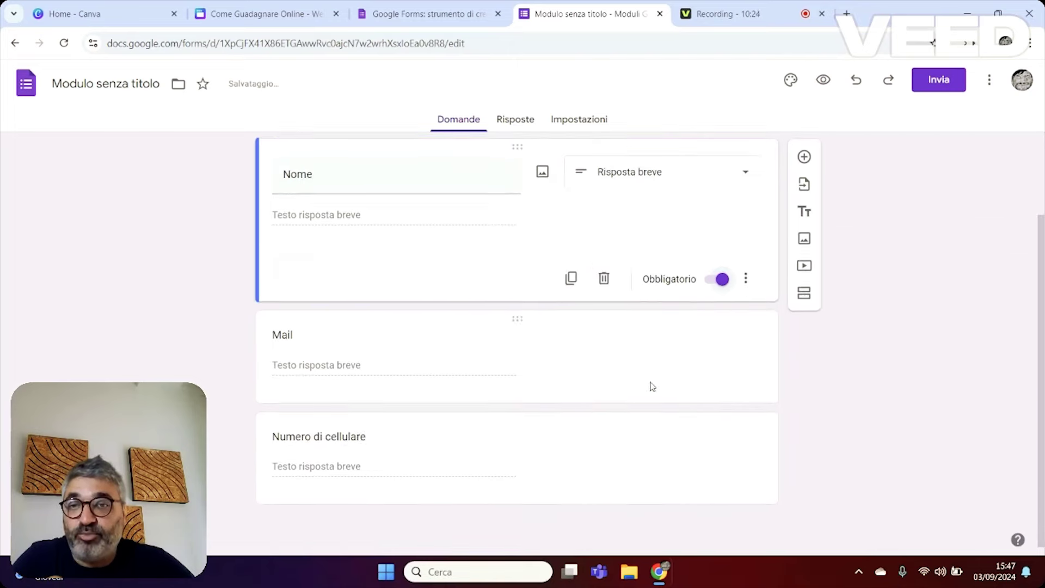
click(511, 396)
click(715, 415)
click(439, 456)
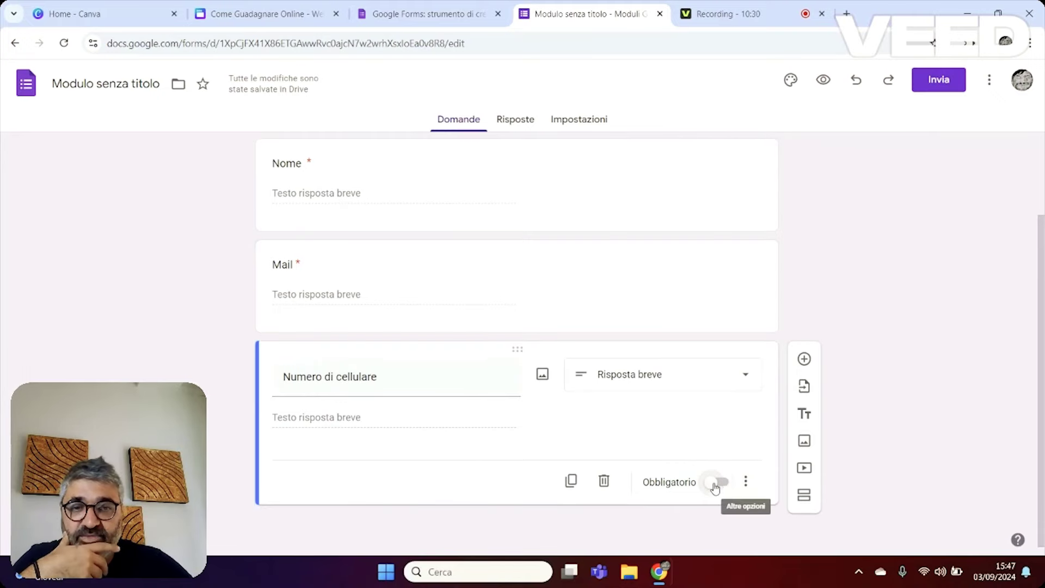
click(715, 482)
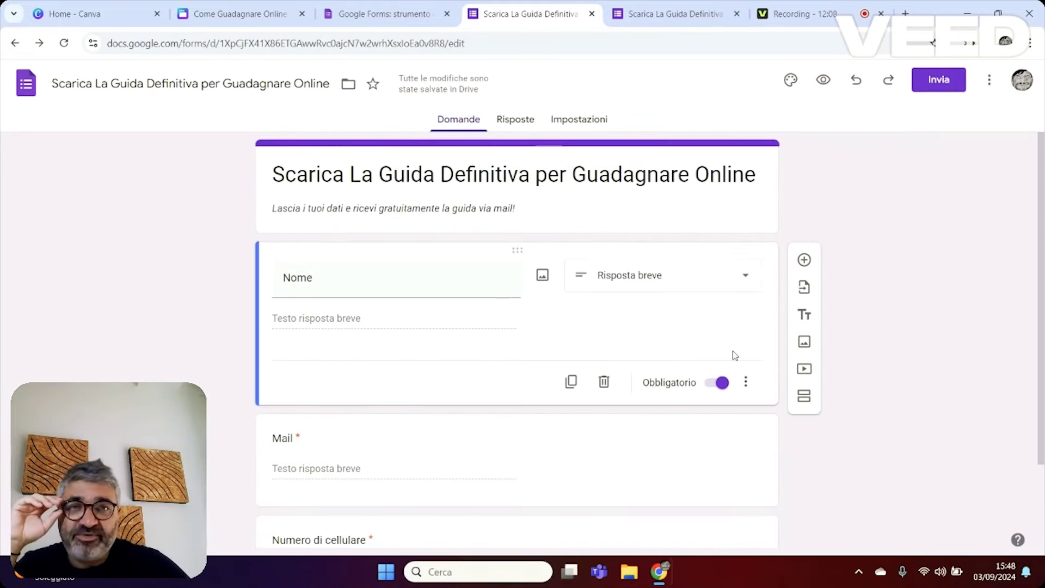
click(792, 80)
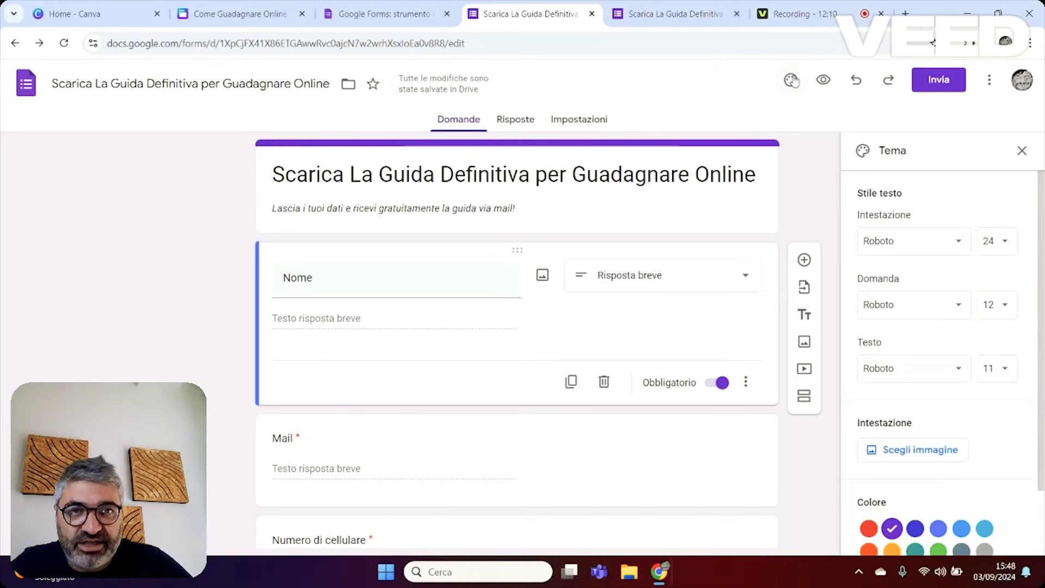
Set the form's header image to the purple water droplets on a branch photo.
scroll(958, 436, down, 2)
click(925, 372)
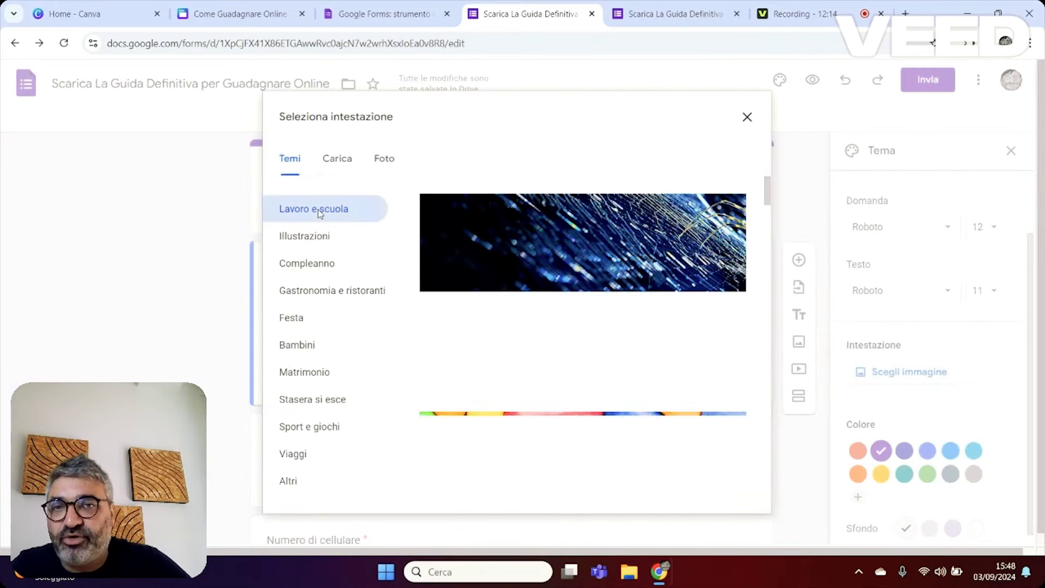
scroll(565, 367, down, 10)
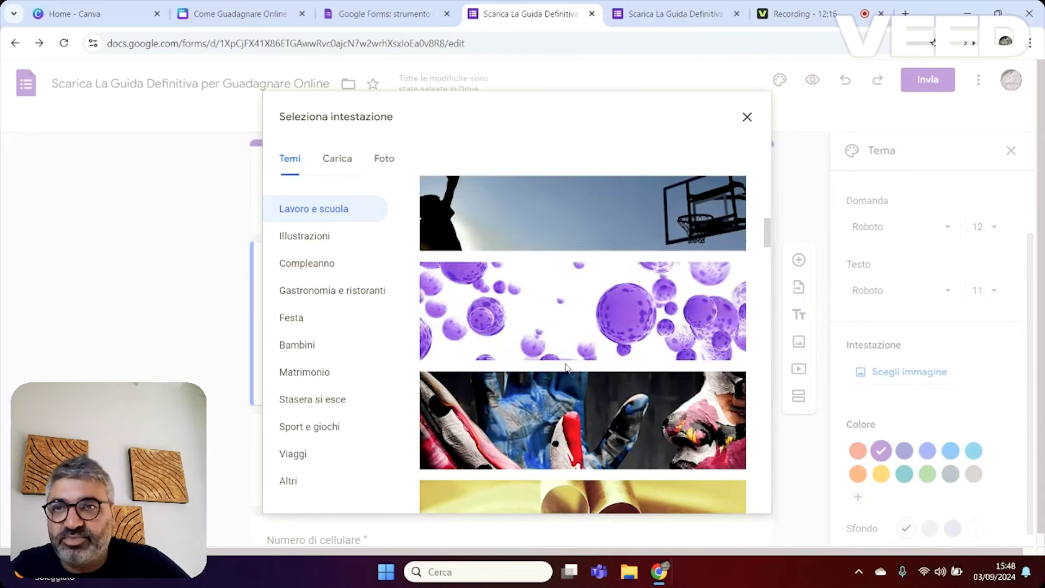
scroll(639, 360, down, 3)
scroll(638, 361, down, 5)
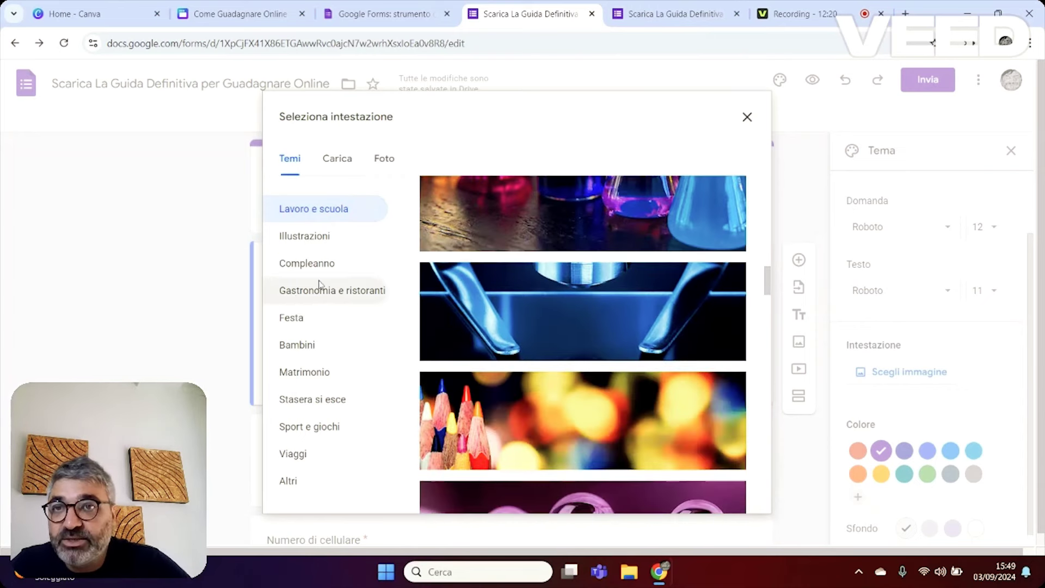
scroll(318, 353, down, 1)
scroll(664, 424, down, 4)
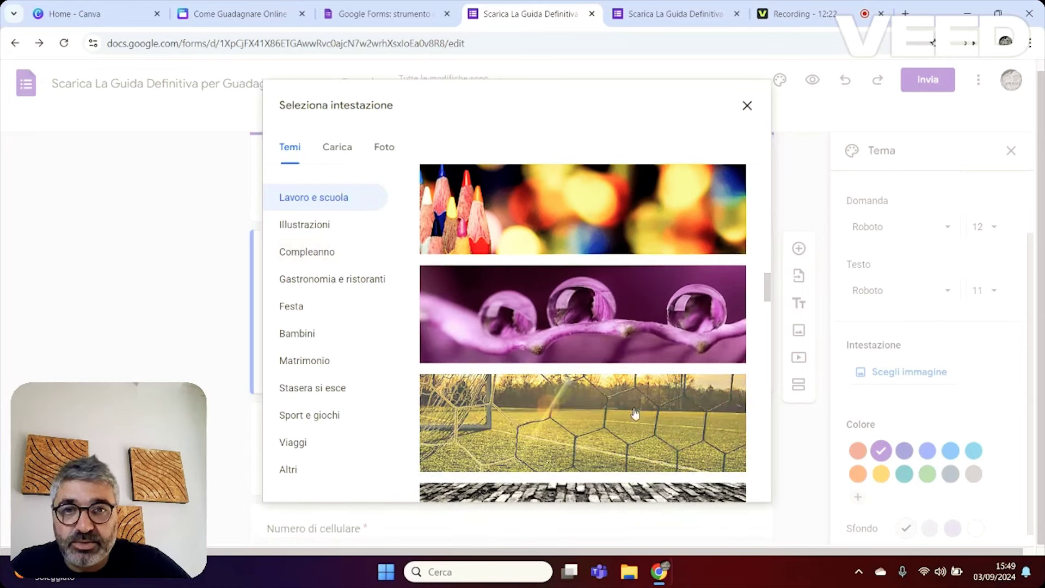
click(633, 331)
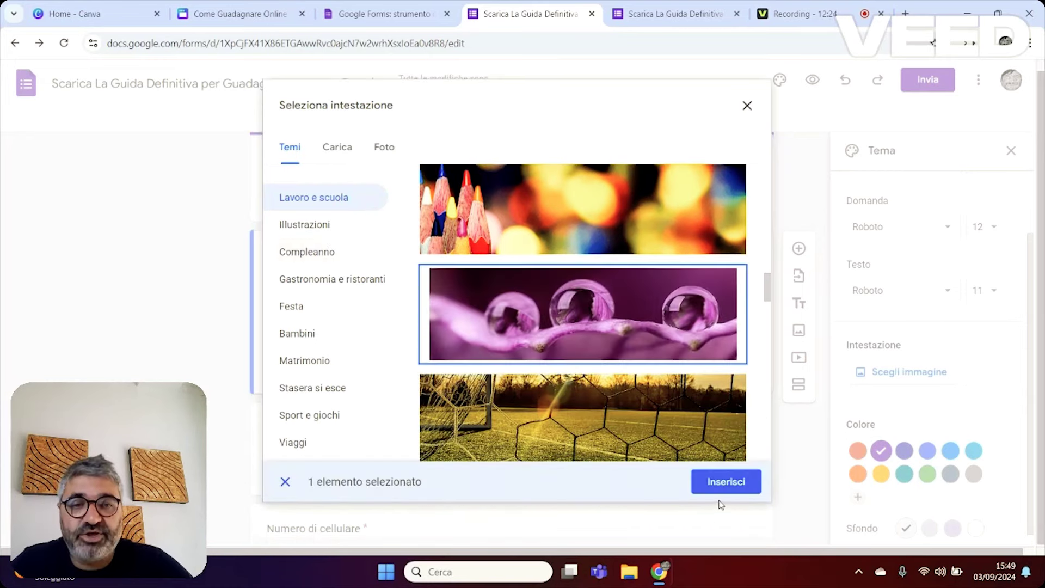
click(725, 482)
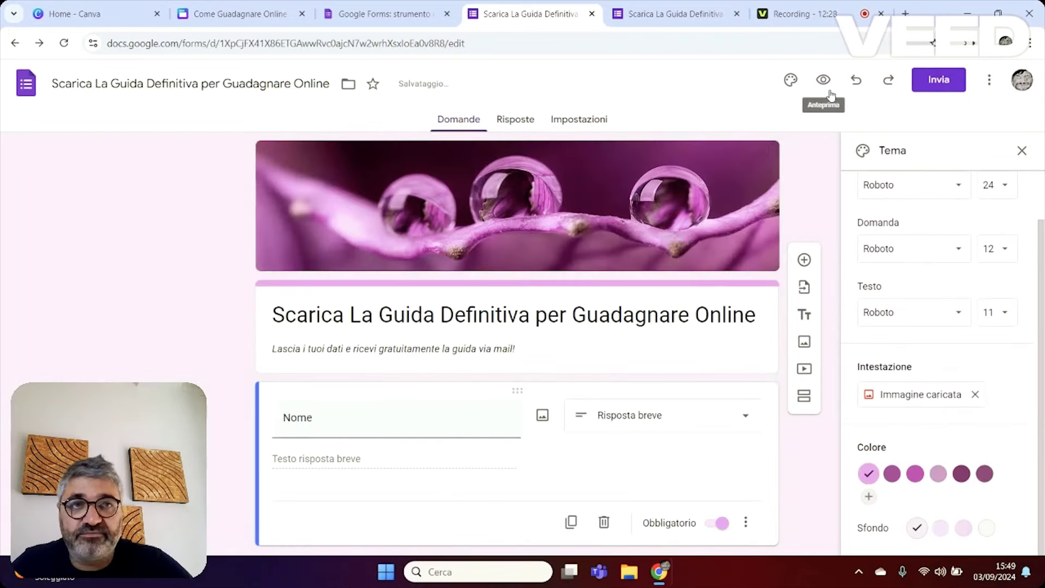
Preview the form as respondents see it, with its purple droplets header.
click(1022, 150)
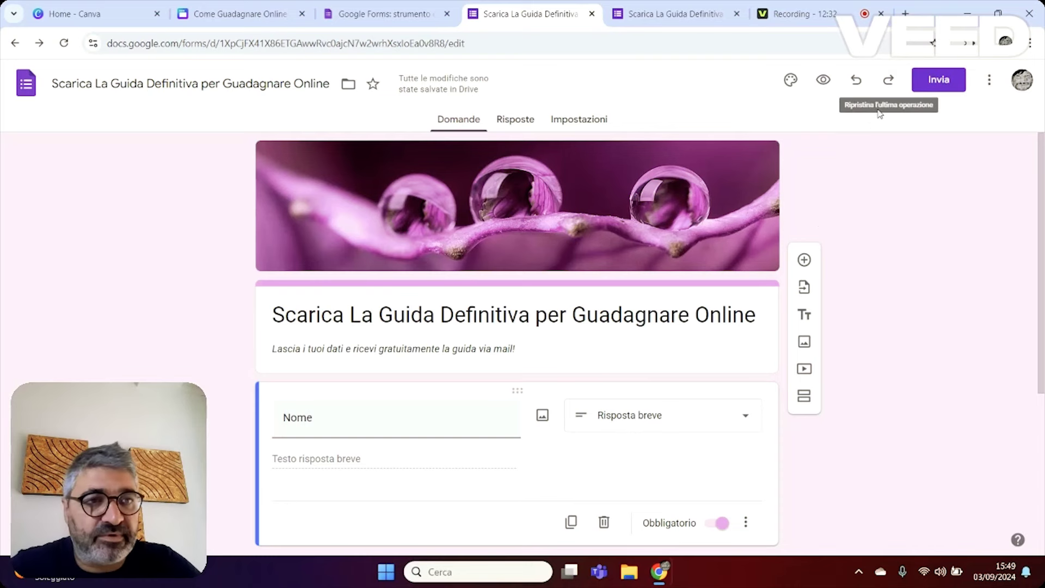
click(824, 80)
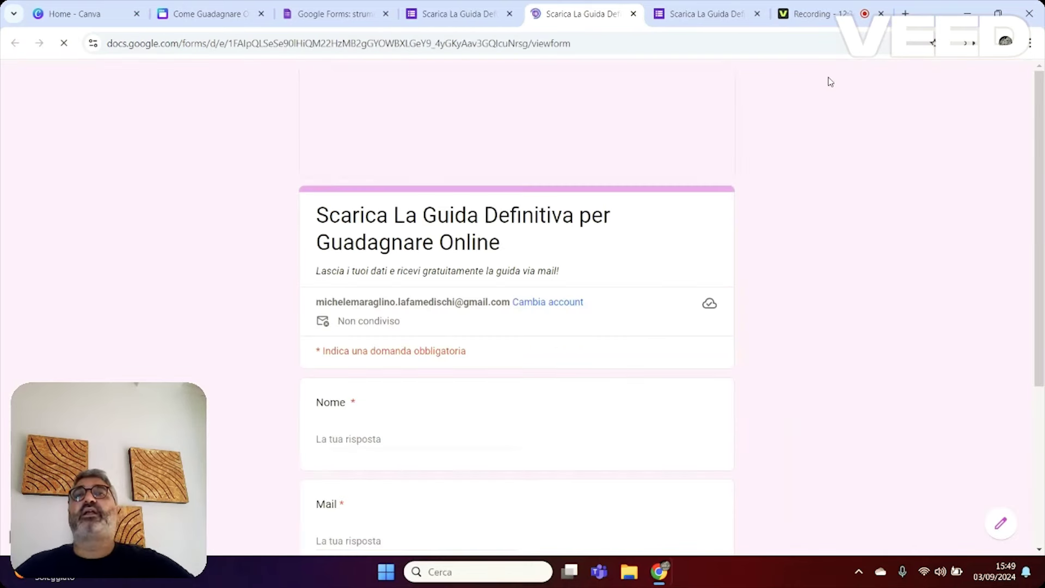
scroll(593, 271, down, 1)
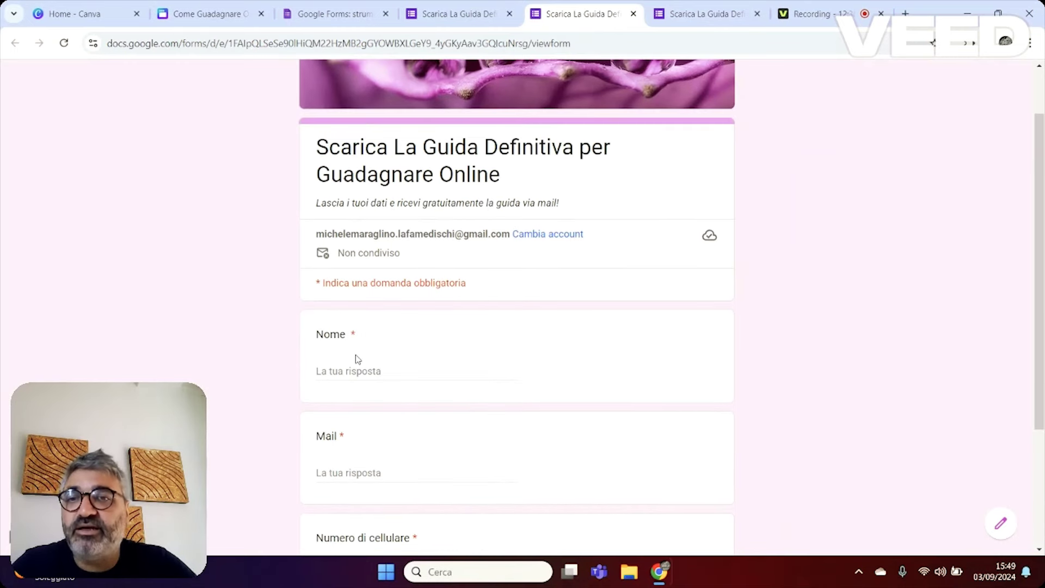
scroll(357, 358, down, 3)
scroll(420, 387, up, 4)
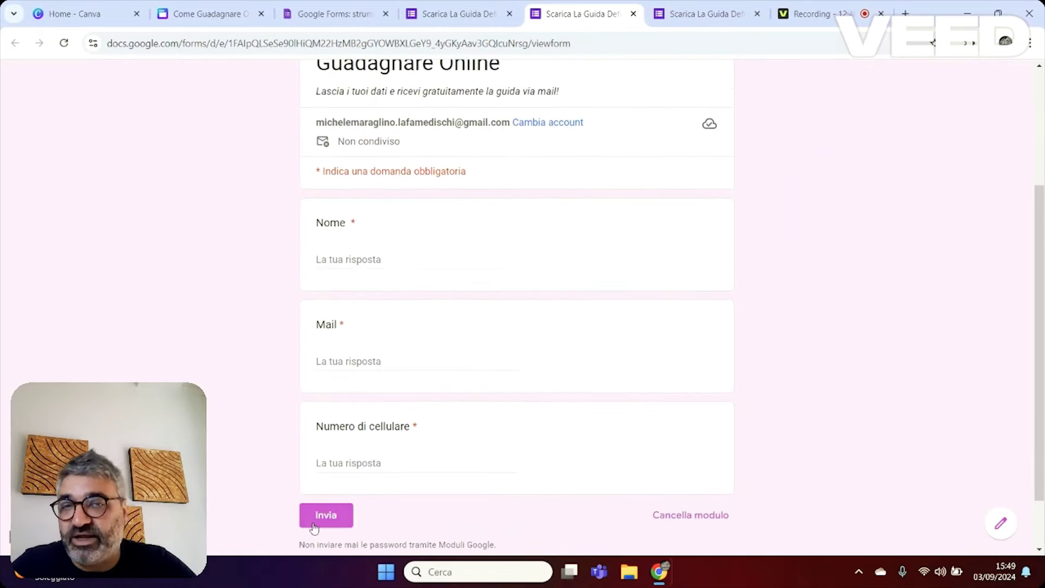
click(635, 15)
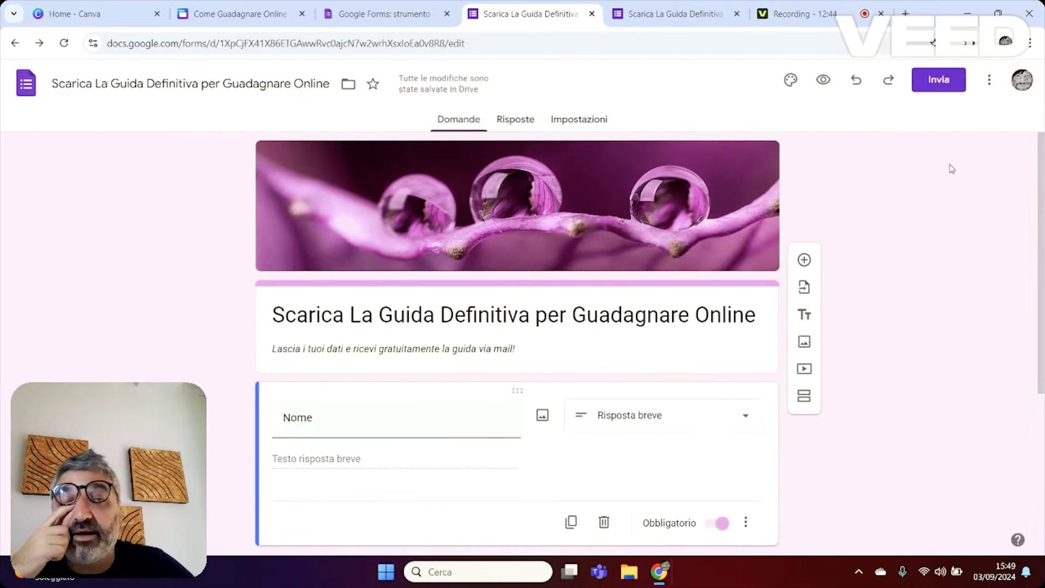
Copy the form's shortened forms.gle share link.
click(941, 84)
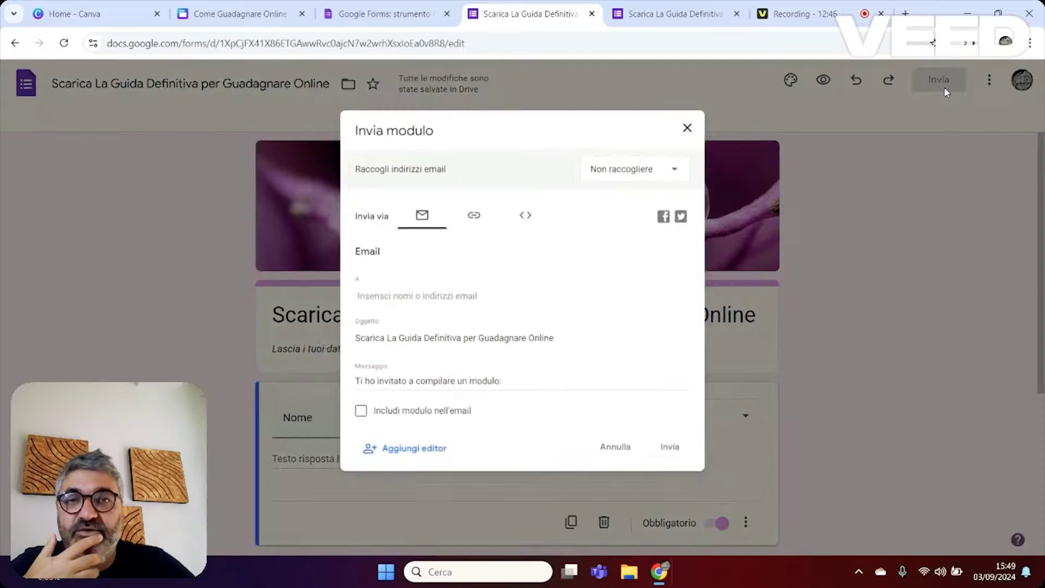
click(469, 207)
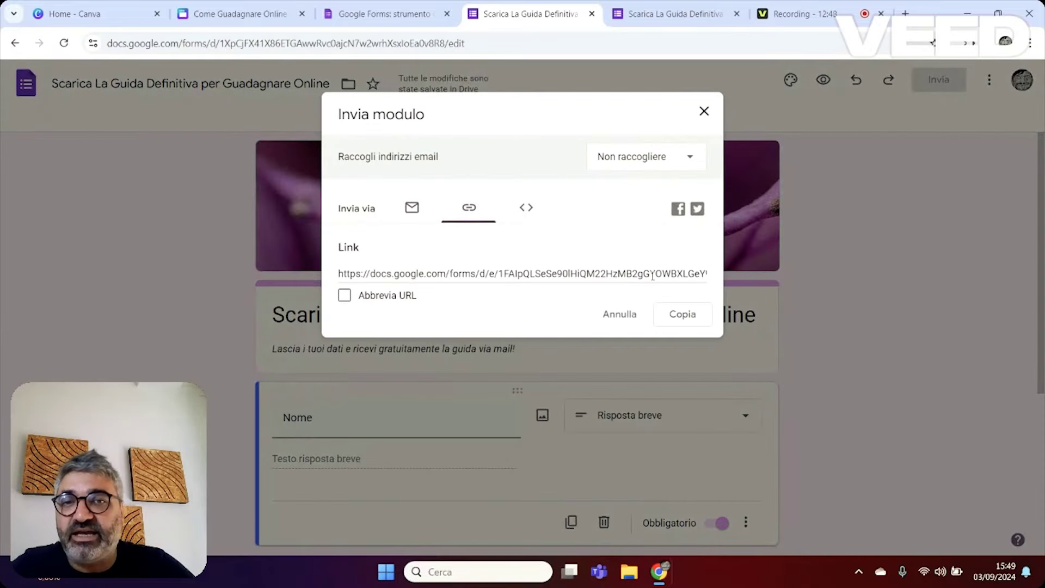
click(344, 295)
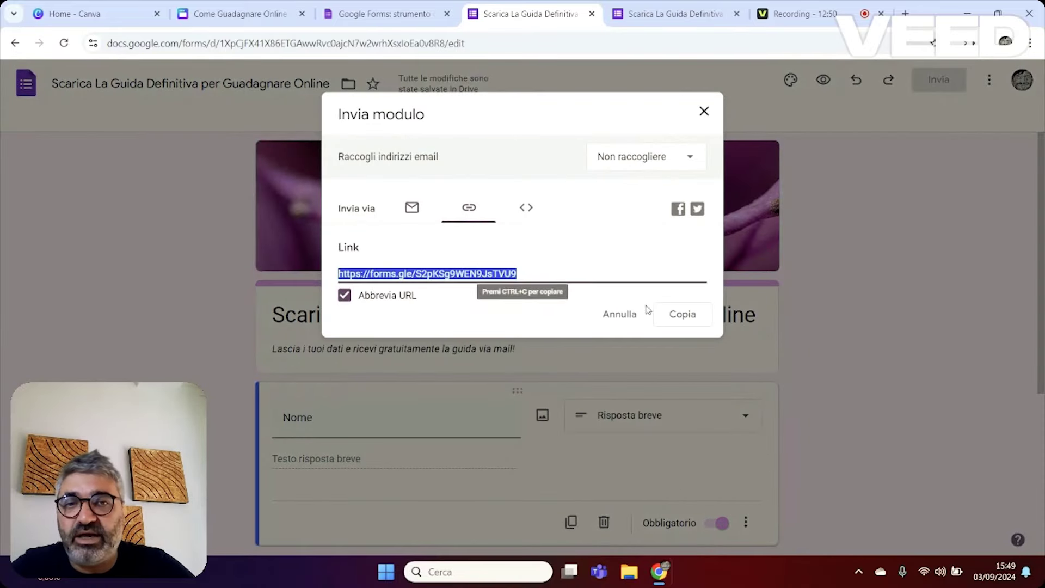
click(681, 315)
click(240, 14)
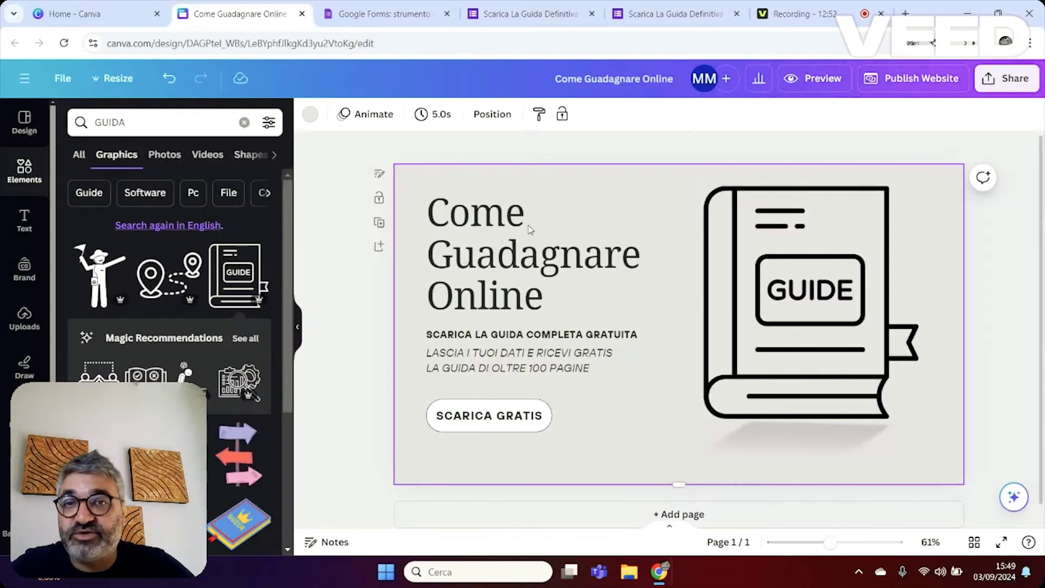
Link the SCARICA GRATIS button to the copied forms.gle form URL.
click(529, 425)
right_click(529, 425)
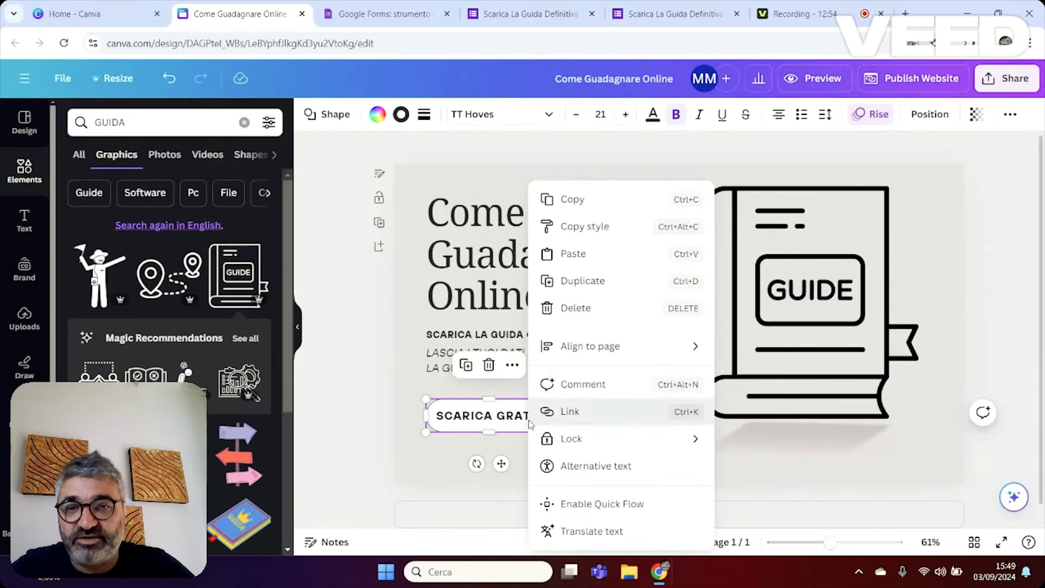
click(566, 411)
text(https://forms.gle/S2pKSg9WEN9JsTVU9)
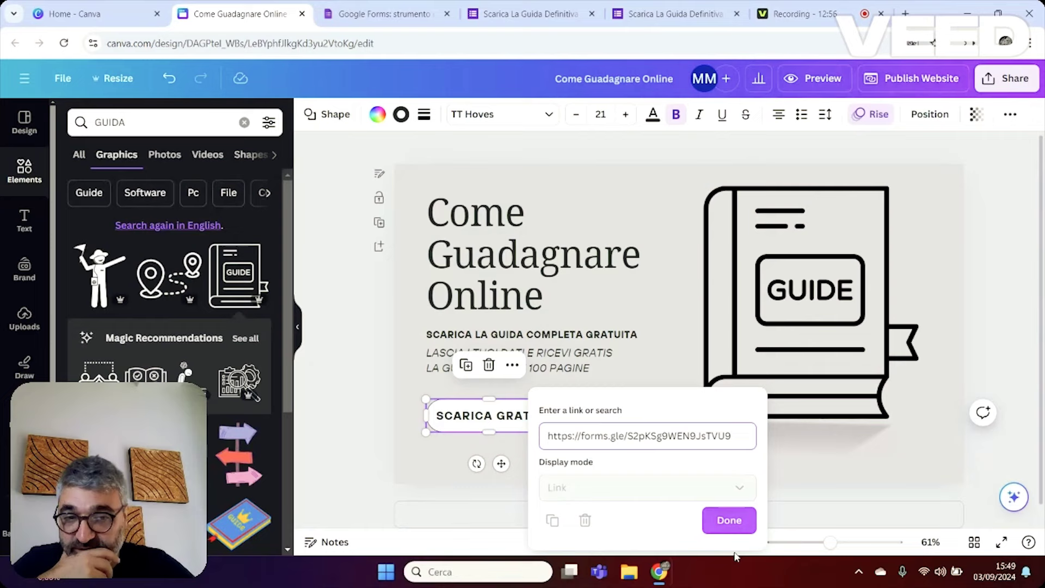
click(740, 524)
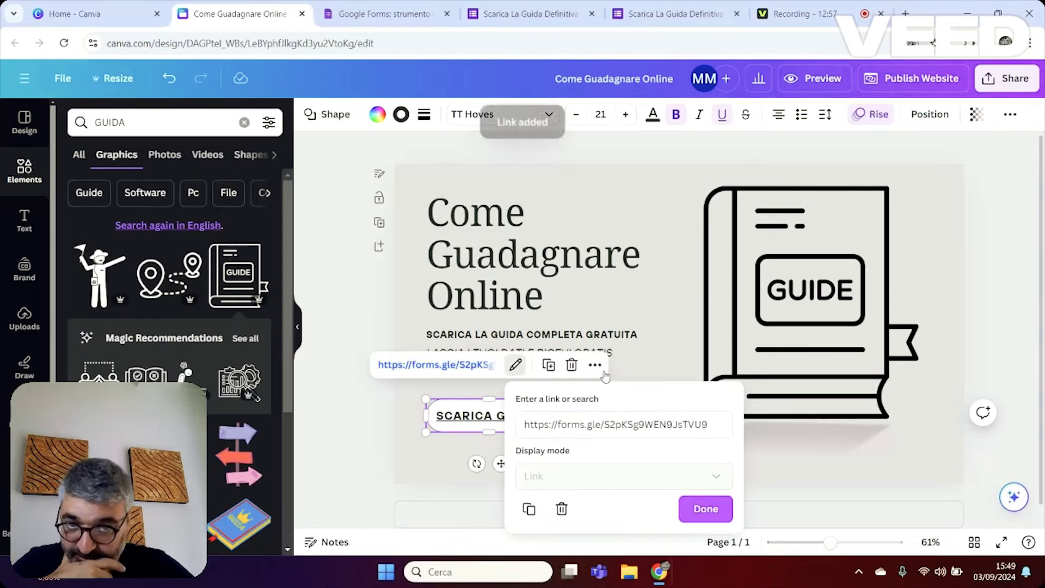
click(683, 517)
click(365, 407)
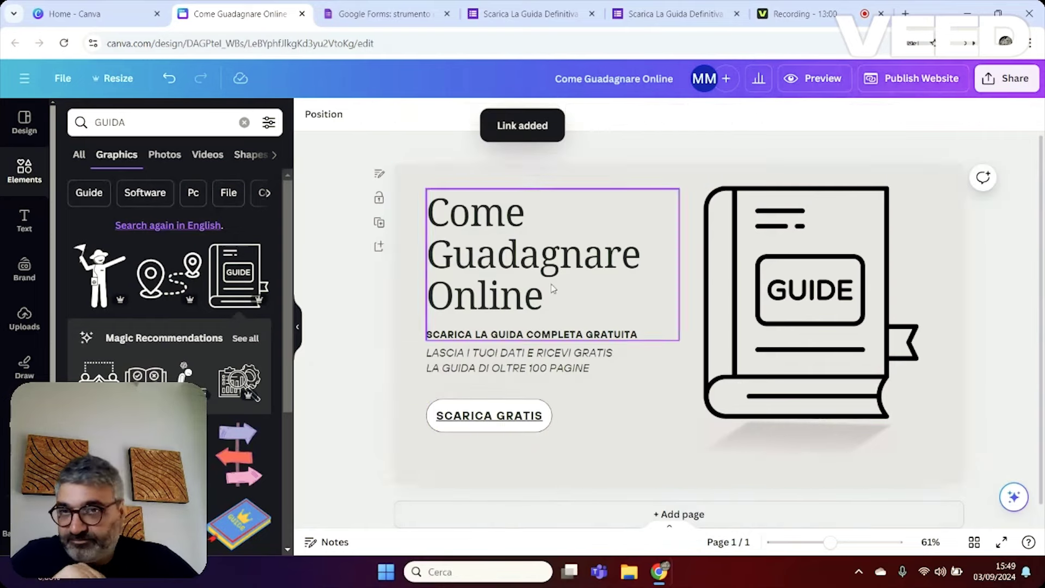
click(922, 78)
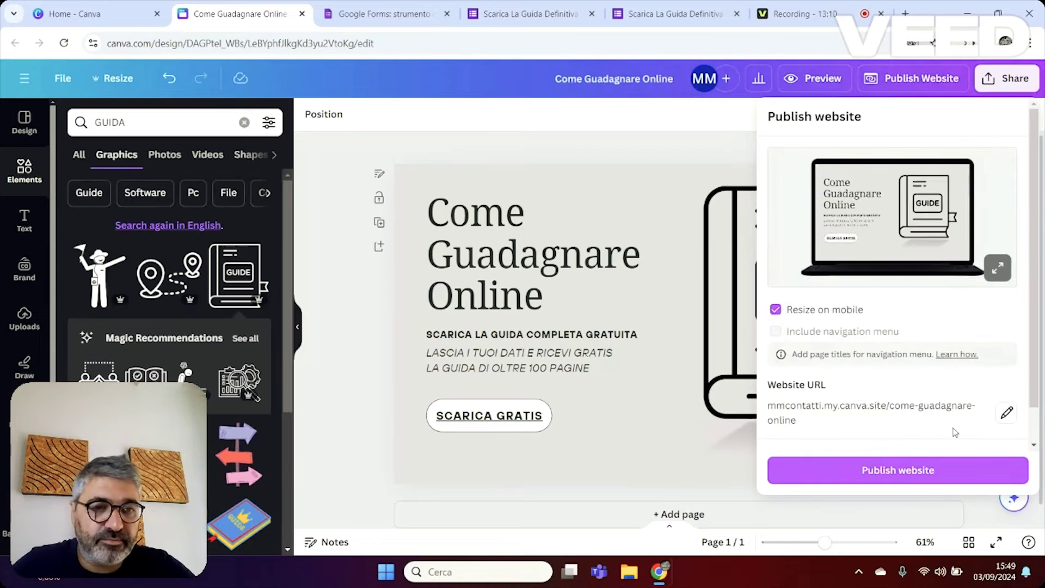
Check the come-guadagnare-online website address, then close the publishing panel without publishing.
scroll(800, 408, down, 1)
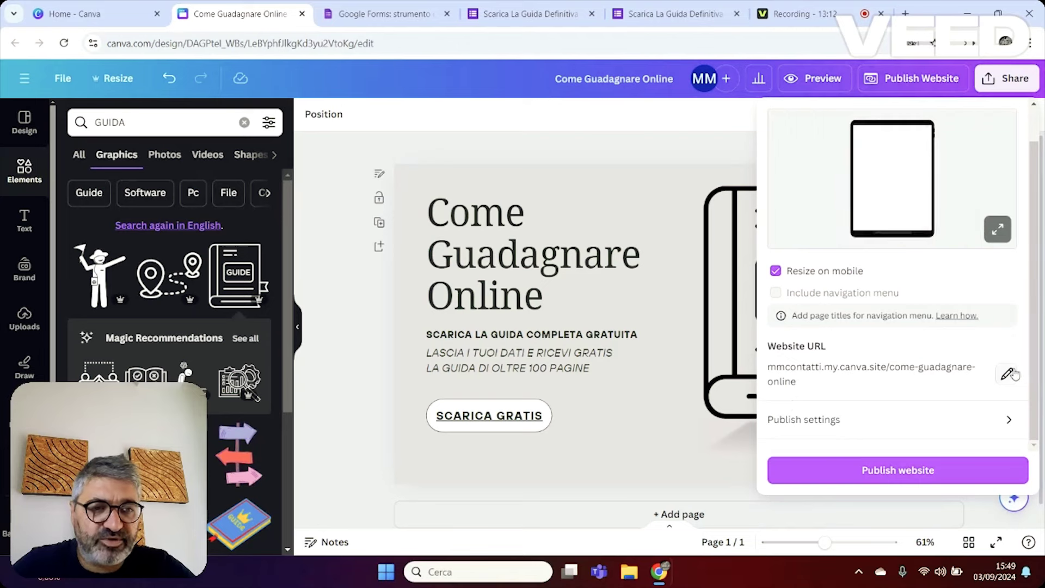
click(1007, 373)
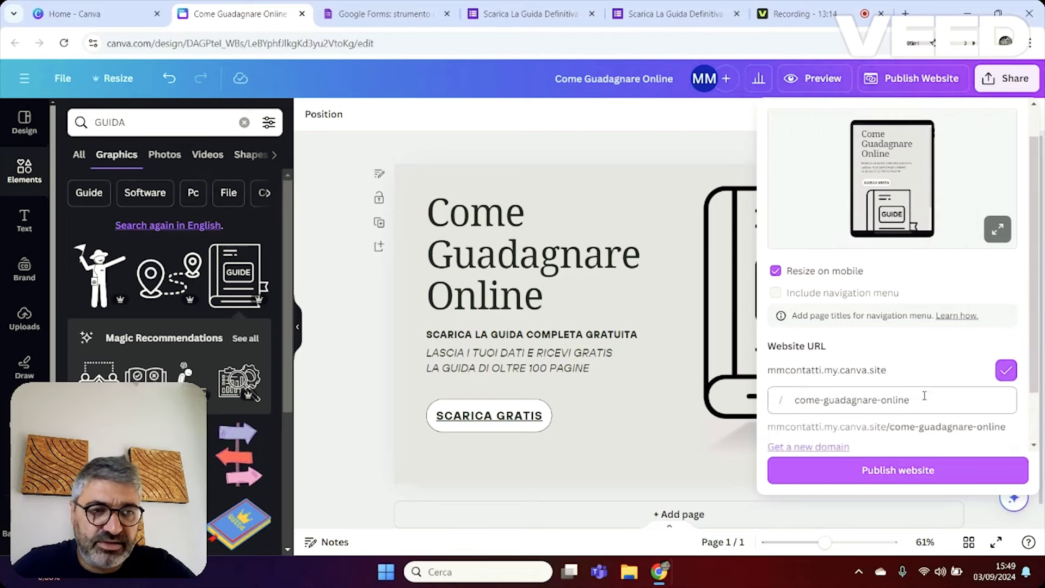
click(917, 397)
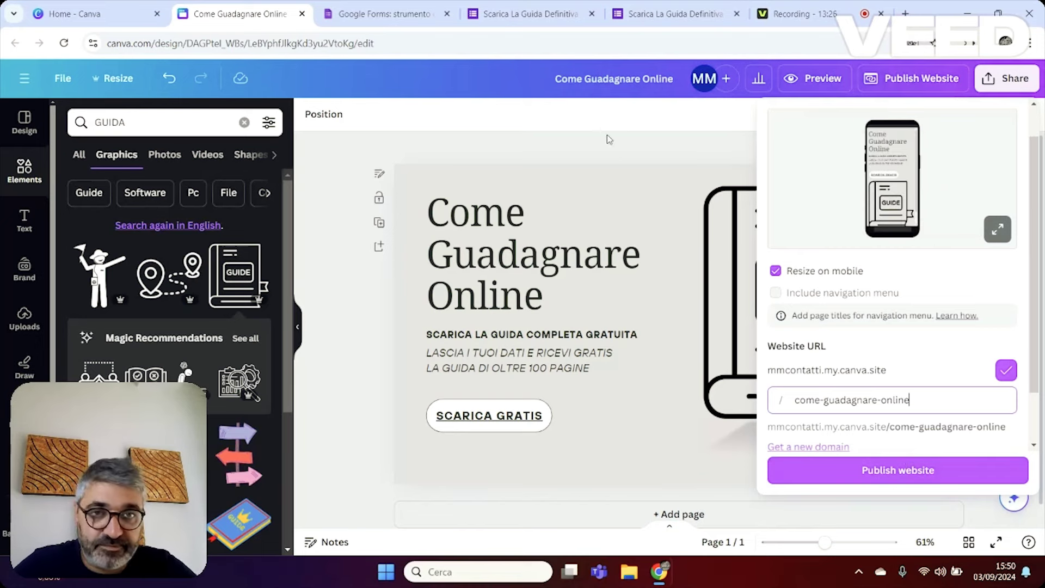
click(586, 147)
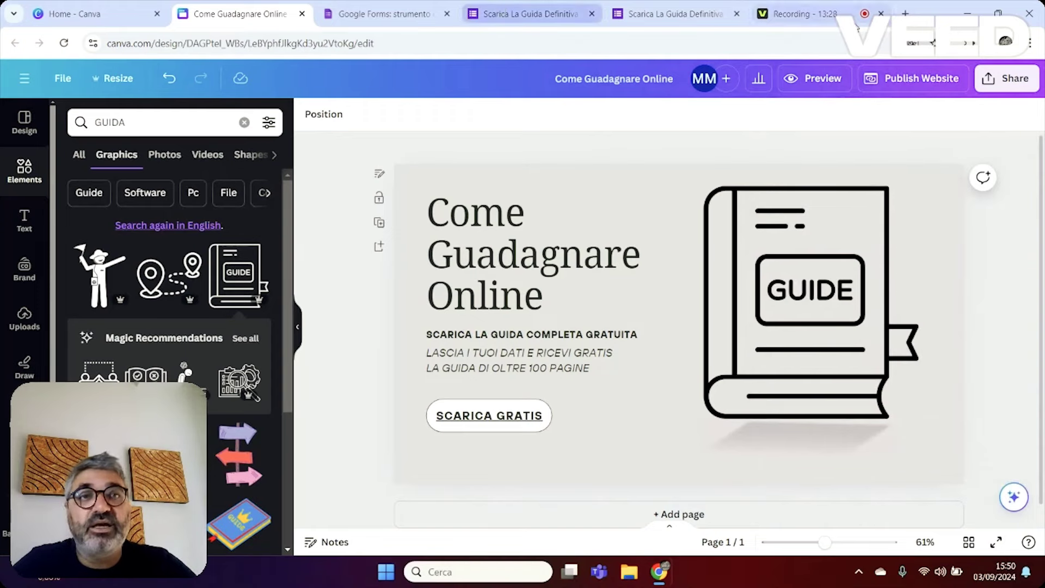
Preview the website and follow SCARICA GRATIS to the live form with Nome, Mail and Numero di cellulare fields.
click(809, 81)
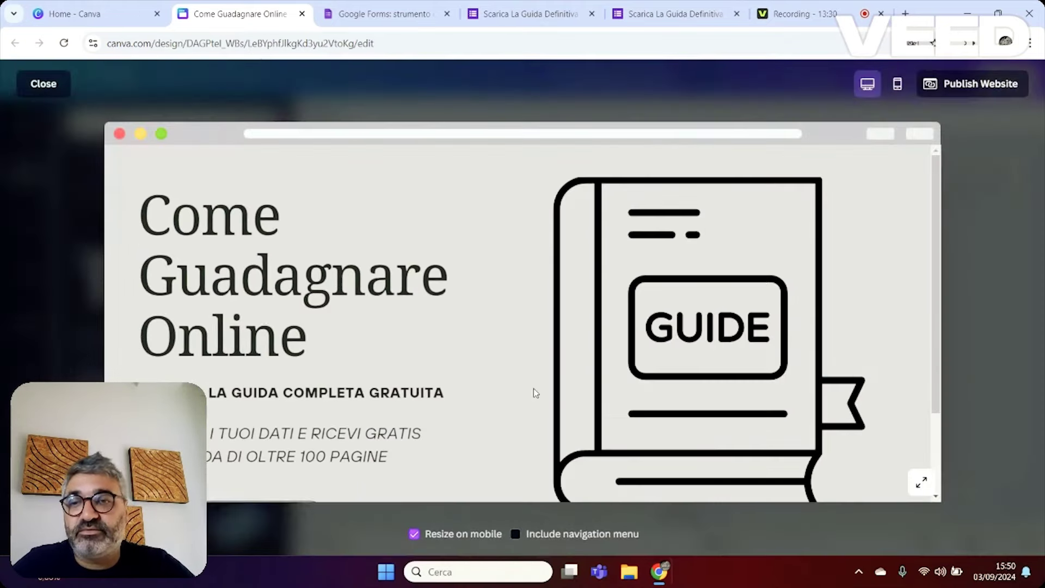
scroll(385, 401, down, 2)
click(252, 406)
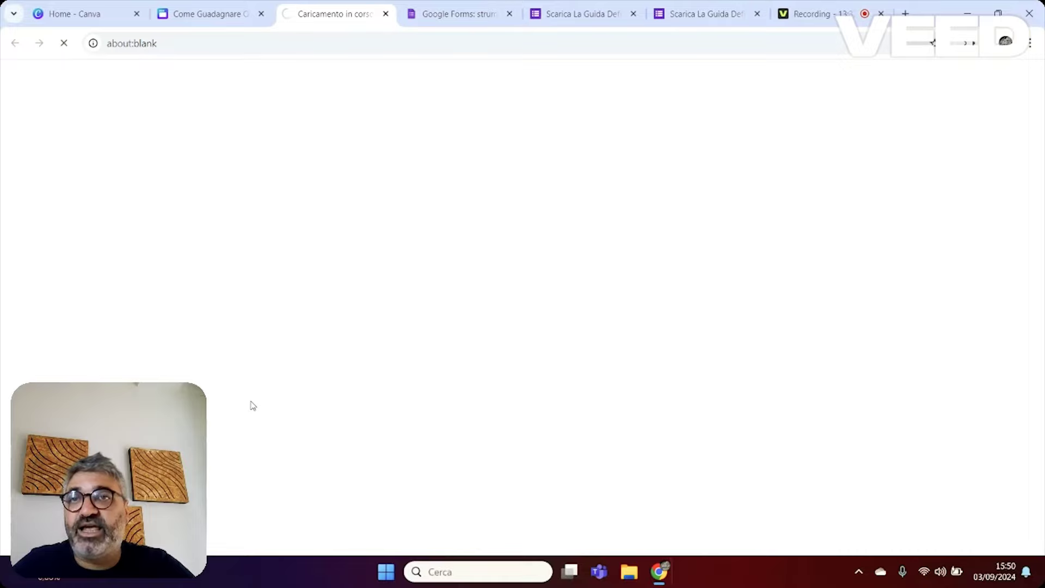
scroll(693, 219, down, 5)
scroll(625, 329, up, 5)
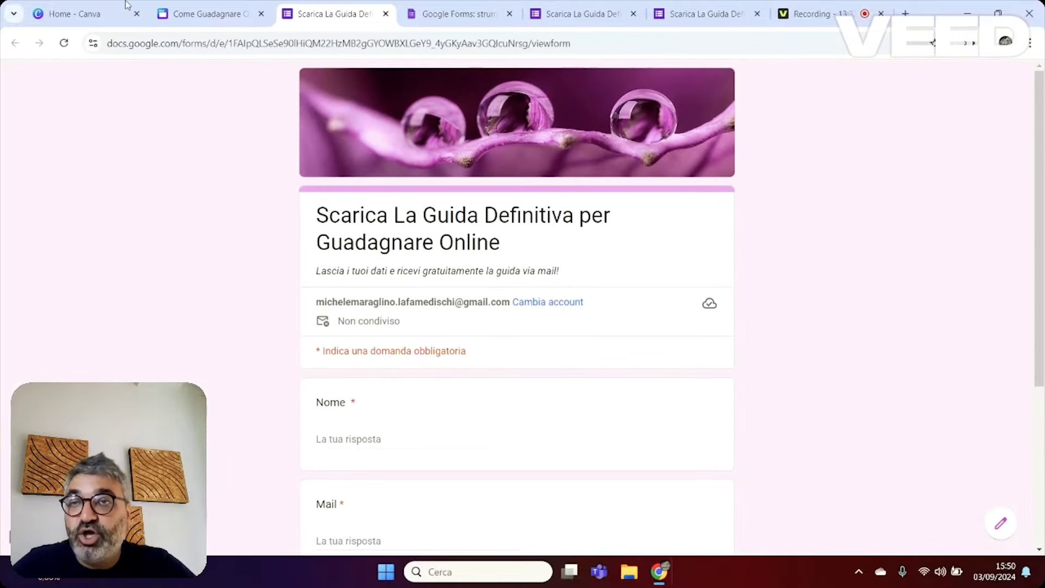
click(187, 11)
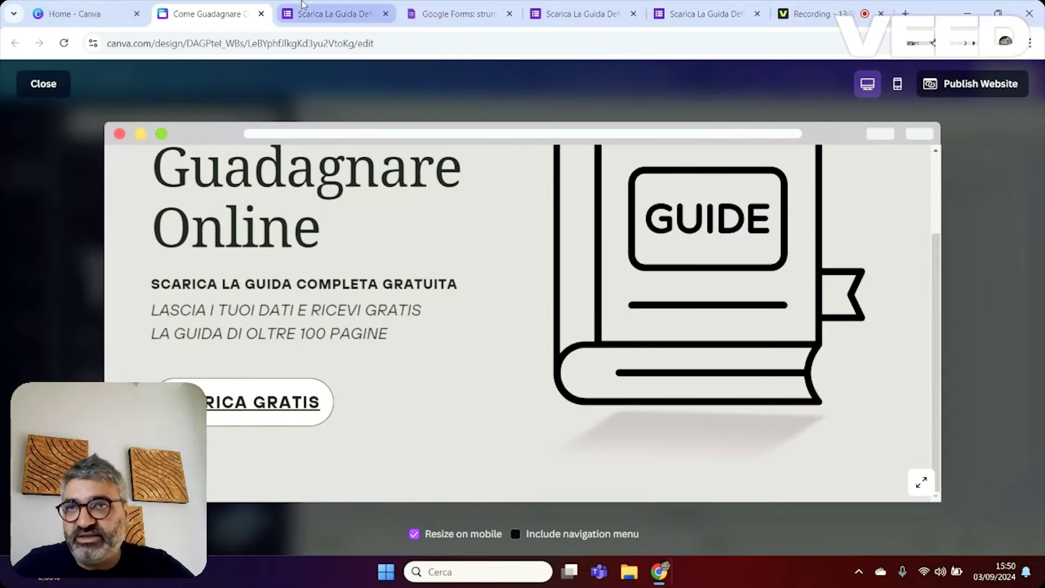
click(303, 4)
scroll(320, 324, down, 3)
Submit a test response with a name, an e-mail and a mobile number.
click(357, 229)
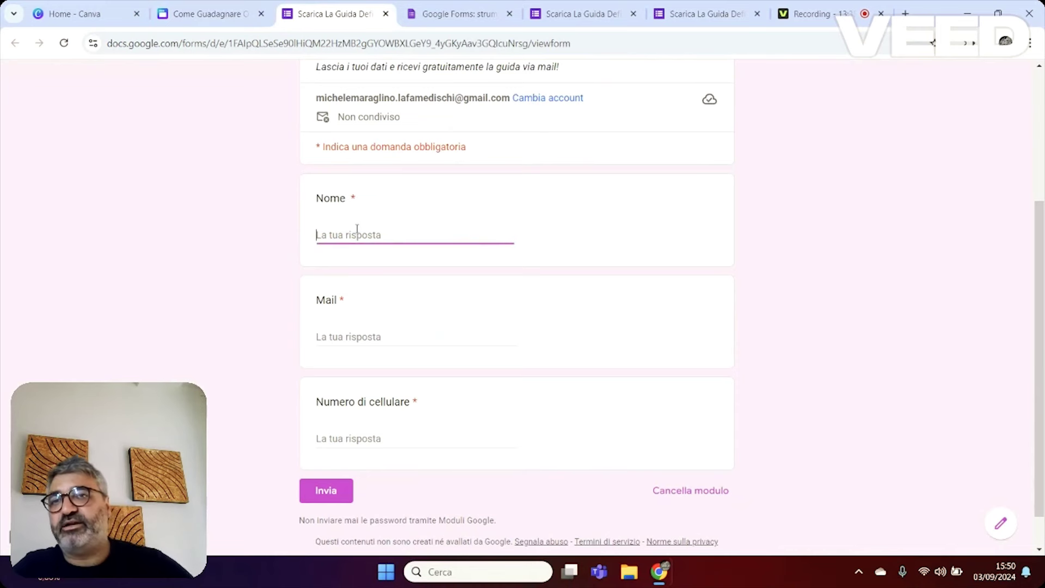
text(Mic)
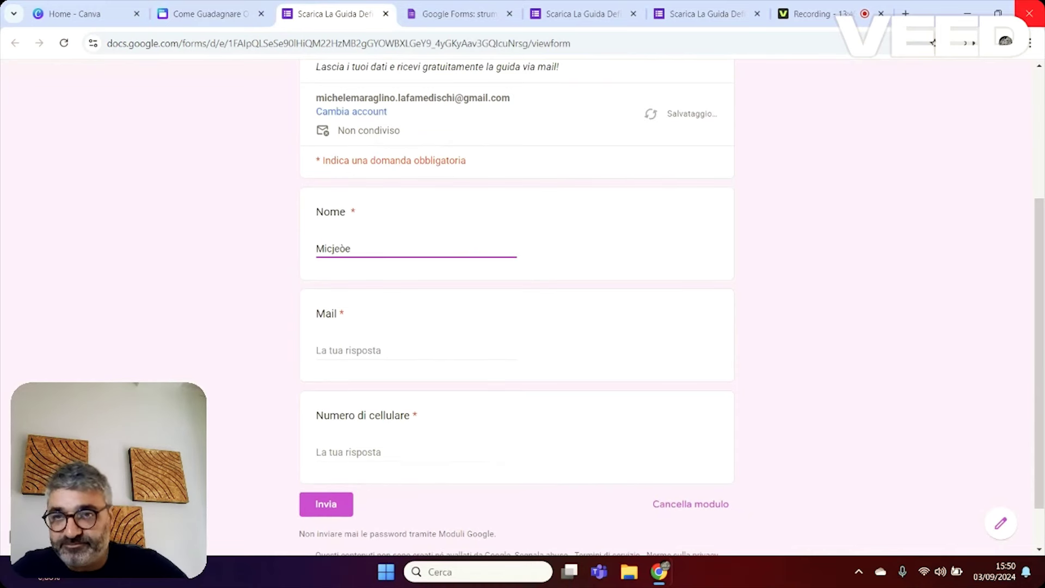
text(h)
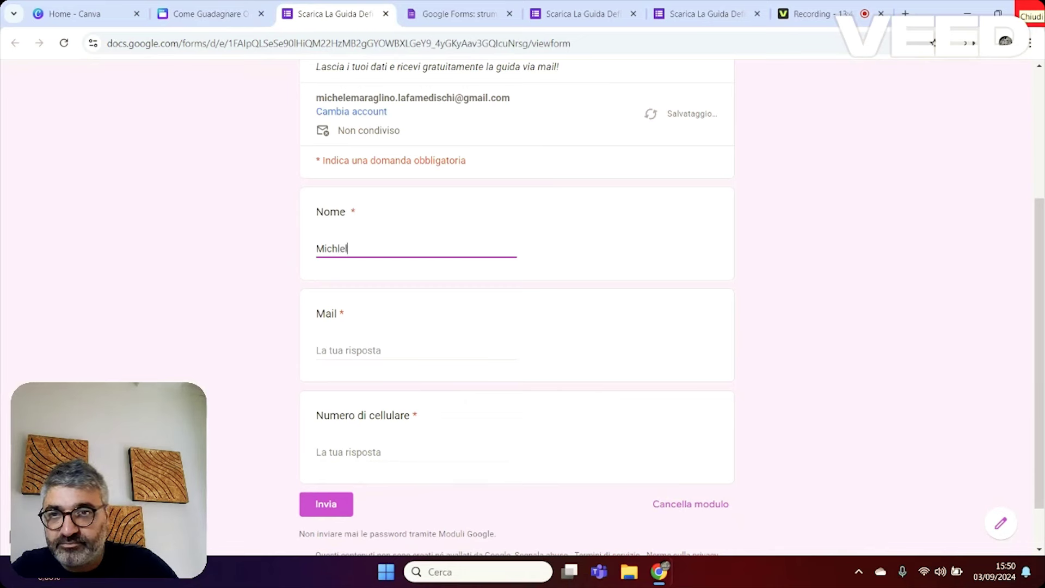
text(lel)
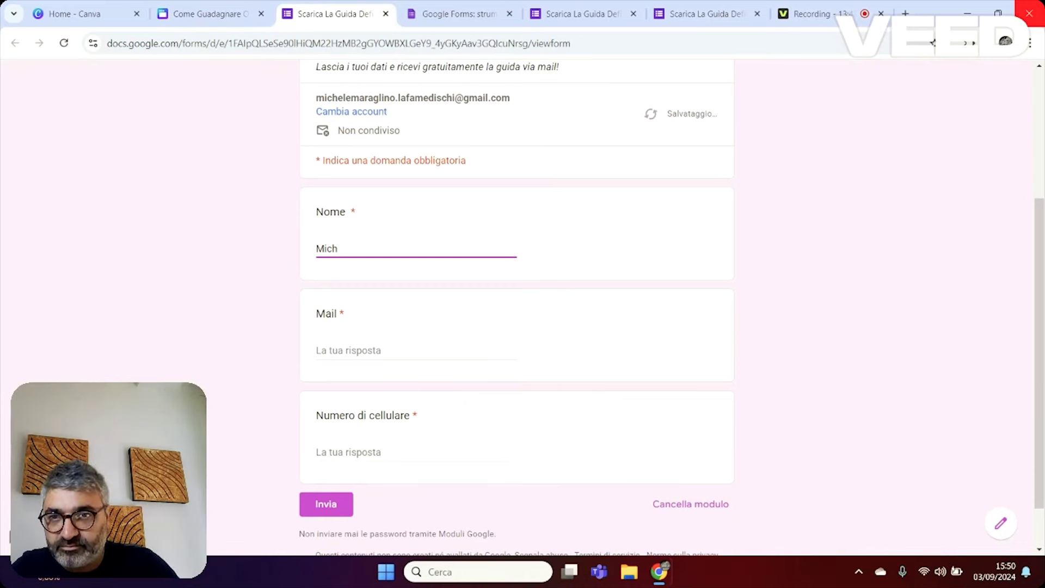
click(369, 355)
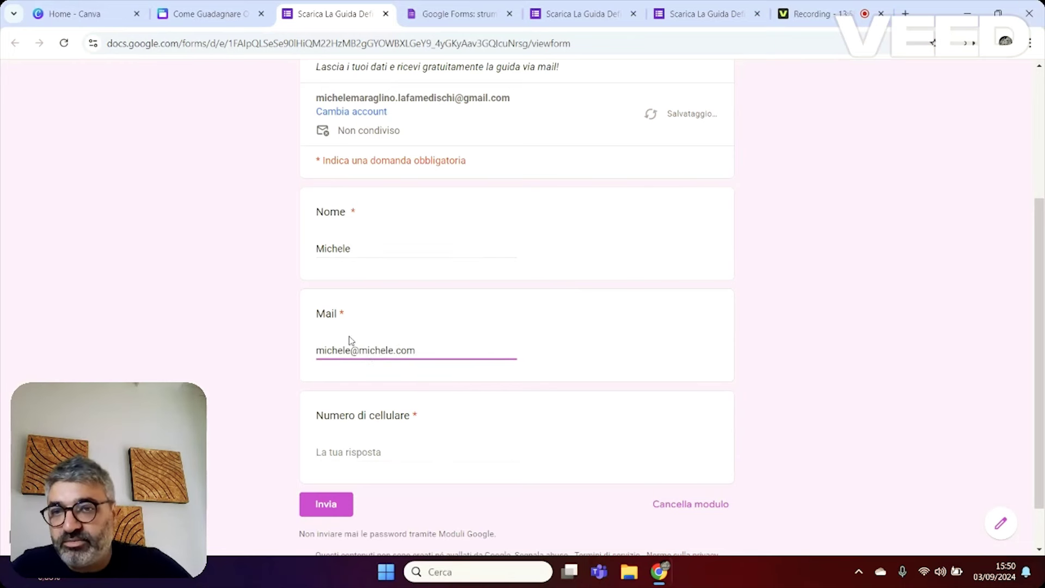
click(372, 457)
click(304, 507)
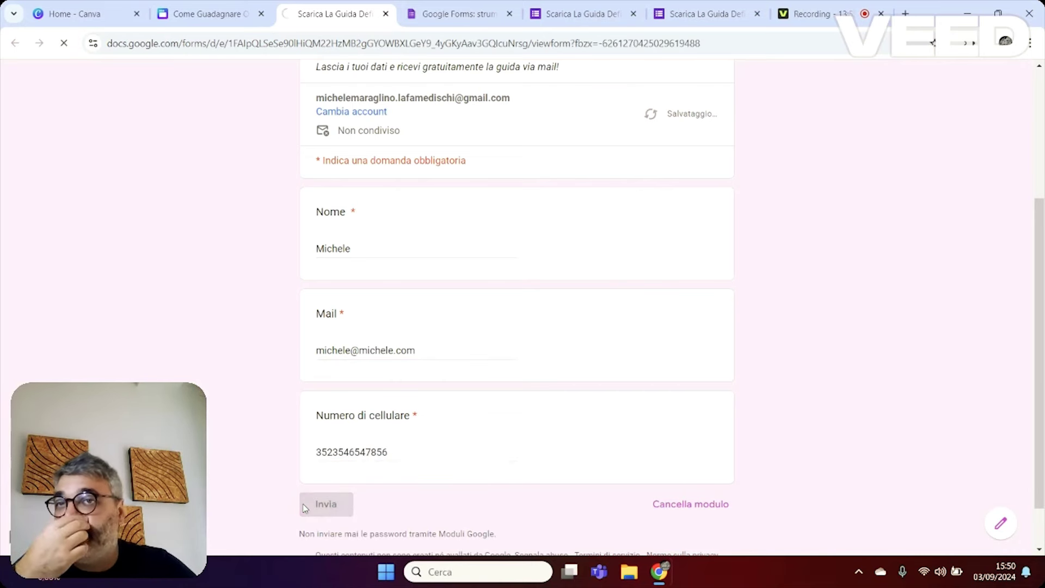
click(248, 6)
click(367, 6)
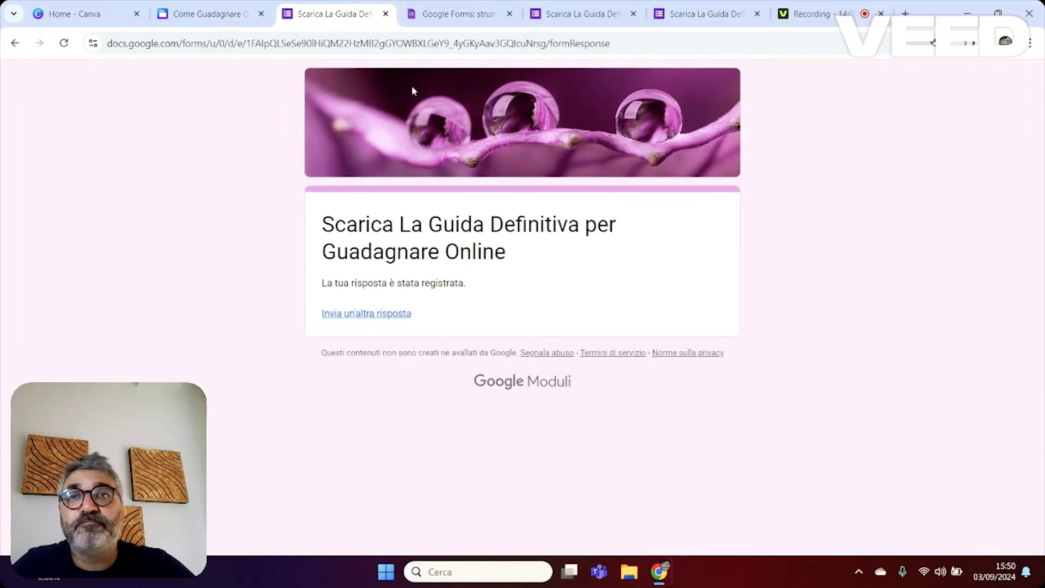
click(473, 4)
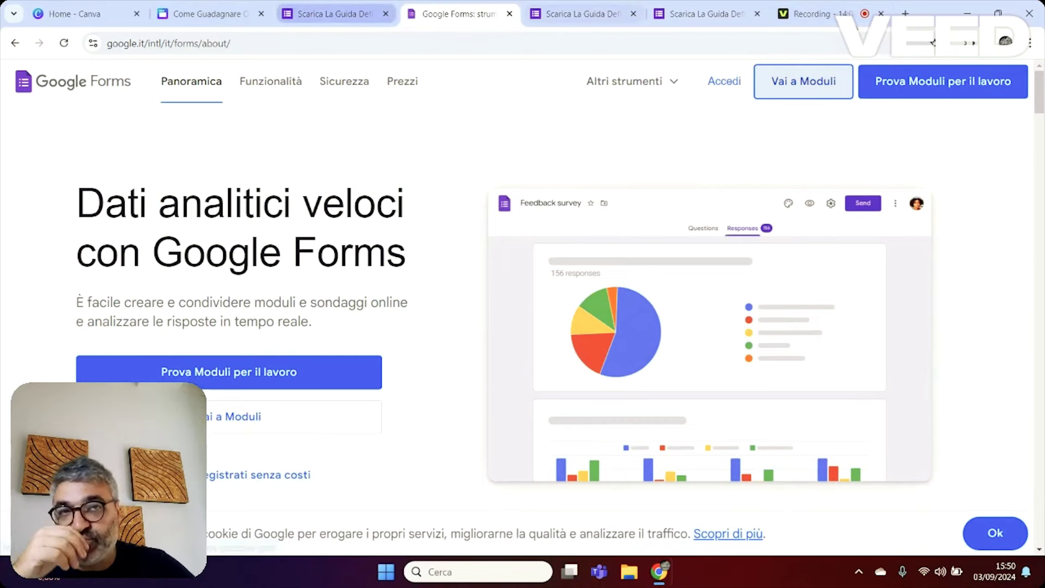
Open the form's Risposte tab showing the single test response.
click(810, 89)
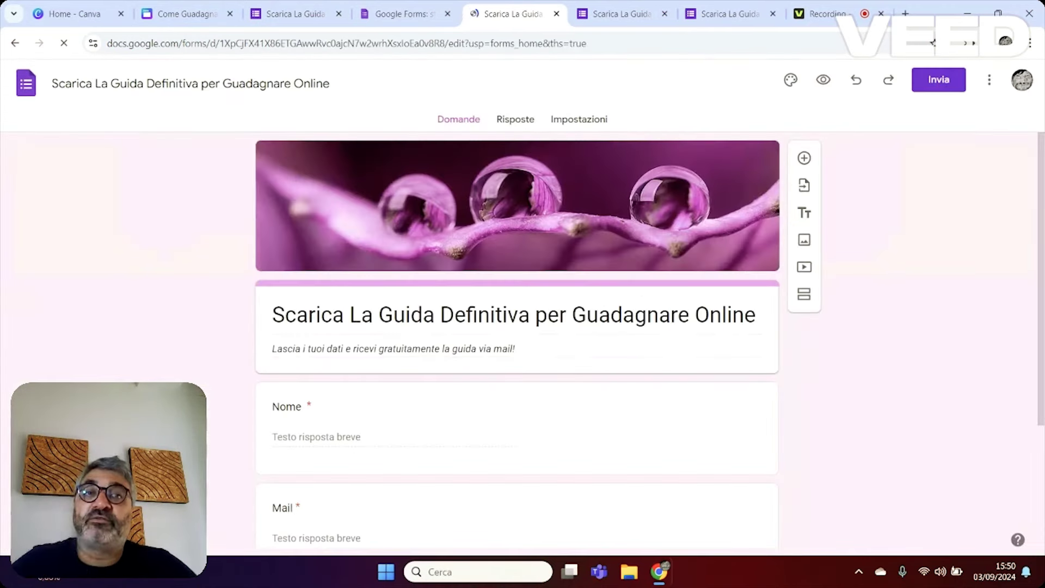
click(510, 120)
scroll(397, 415, down, 2)
scroll(436, 438, up, 2)
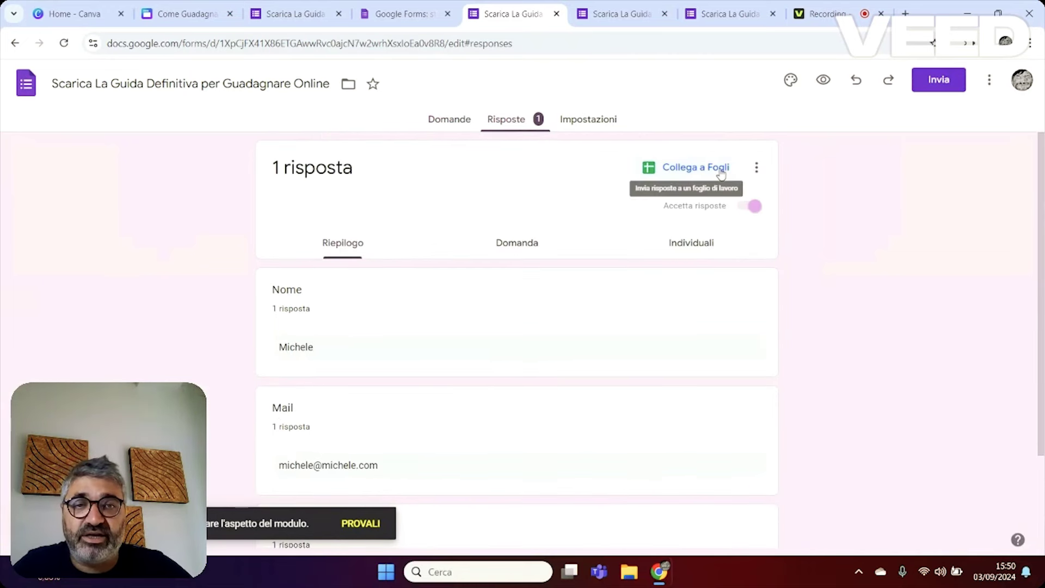
click(721, 173)
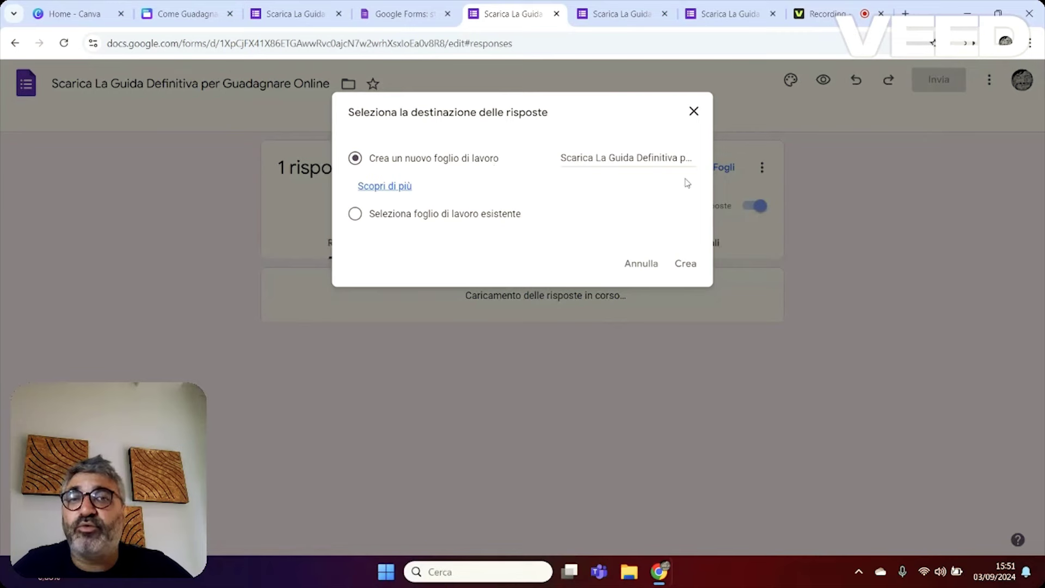
Create a new linked Google Sheets spreadsheet holding the form's responses.
click(700, 267)
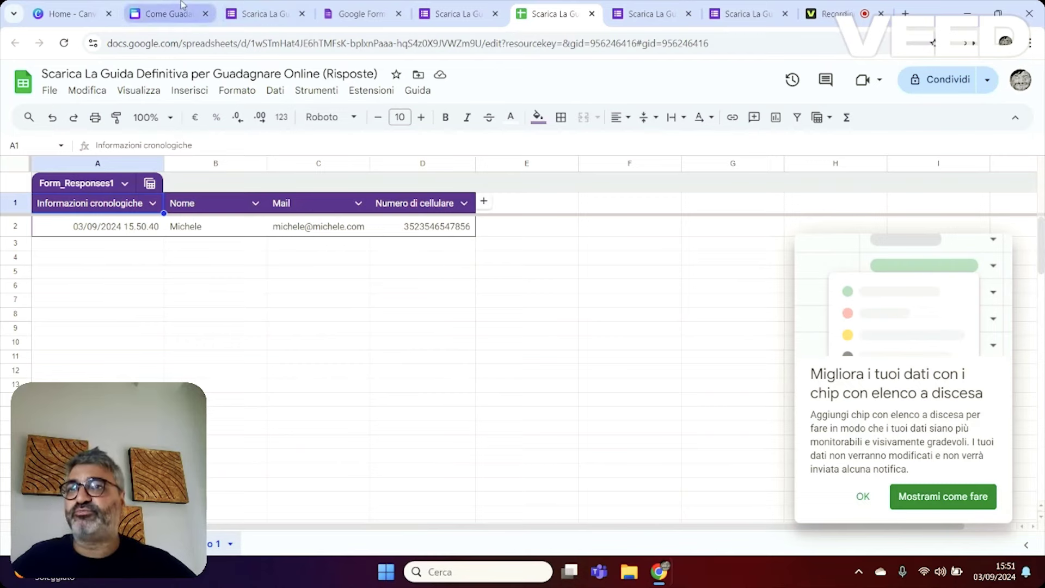
click(166, 13)
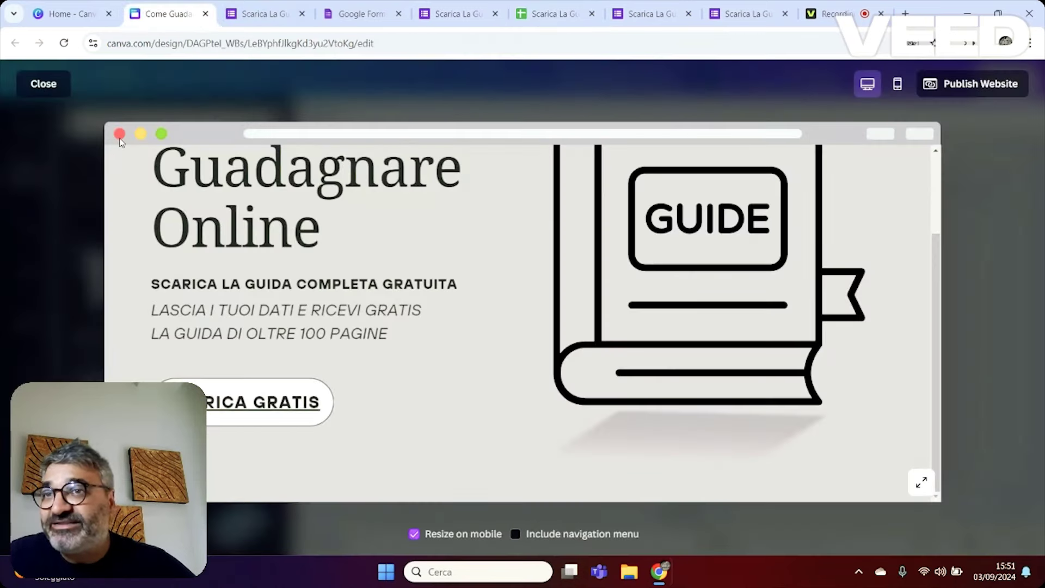
Close the website preview to return to the 'Come Guadagnare Online' landing page design.
click(43, 83)
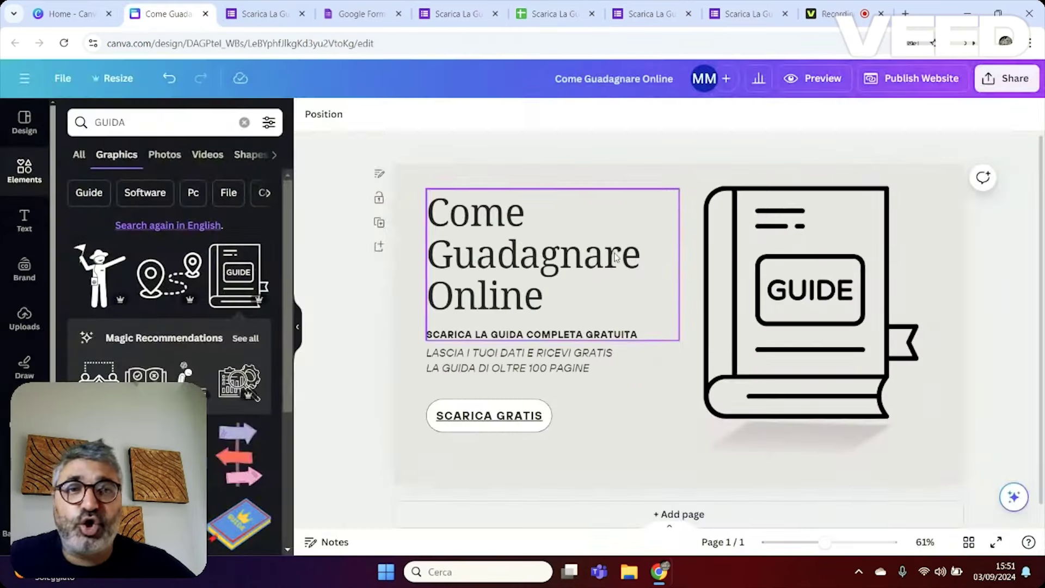